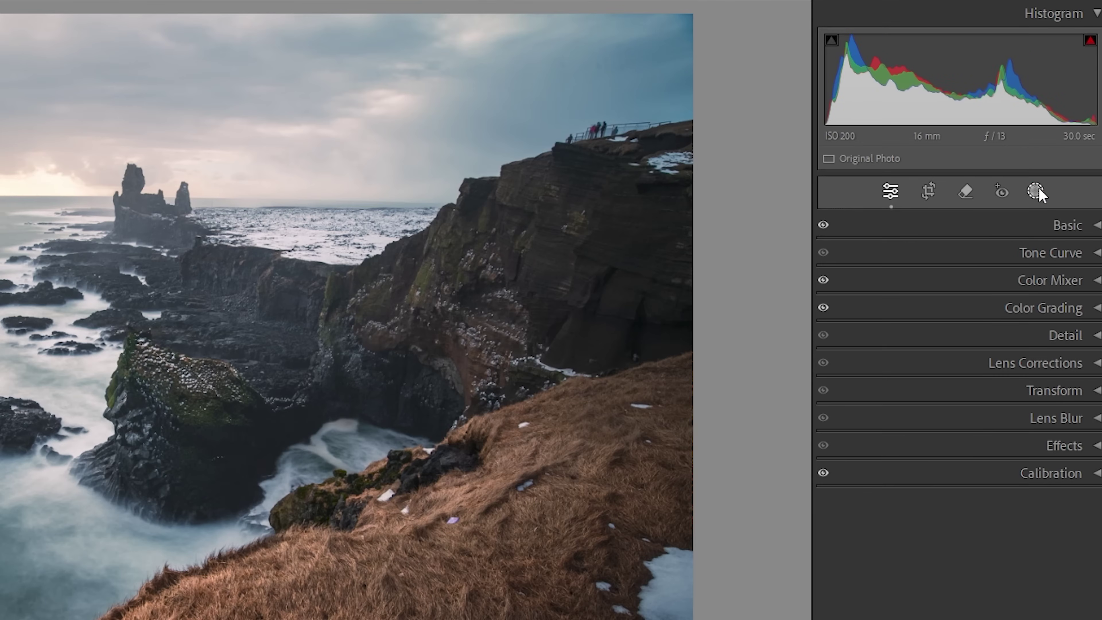
# Start a Select Landscape mask and tick only Sky in the detected areas
pyautogui.click(1036, 191)
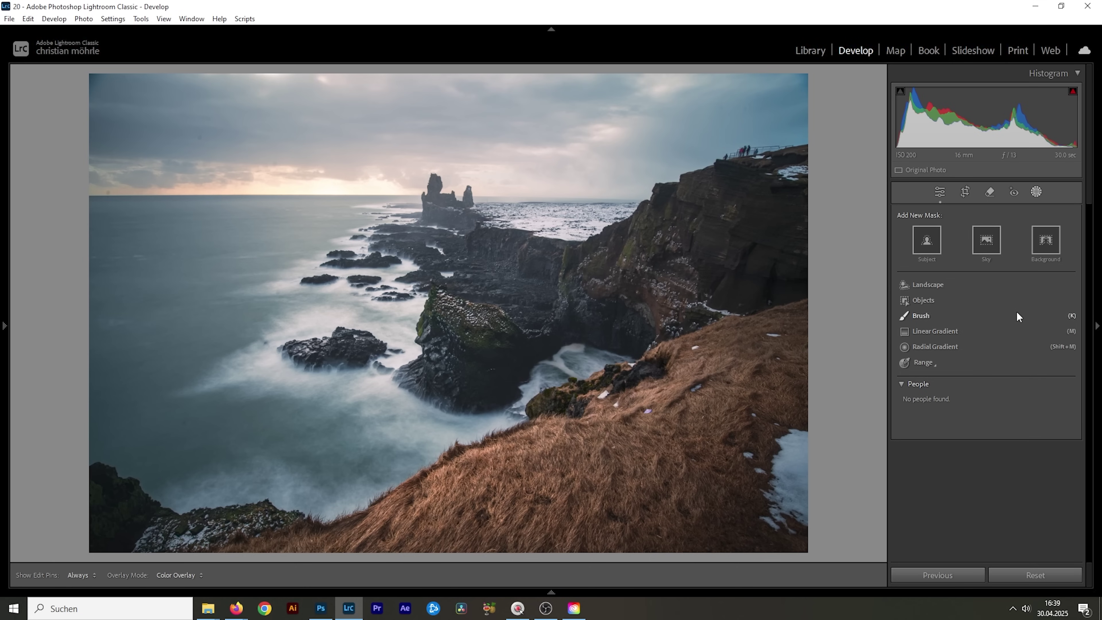
pyautogui.click(943, 284)
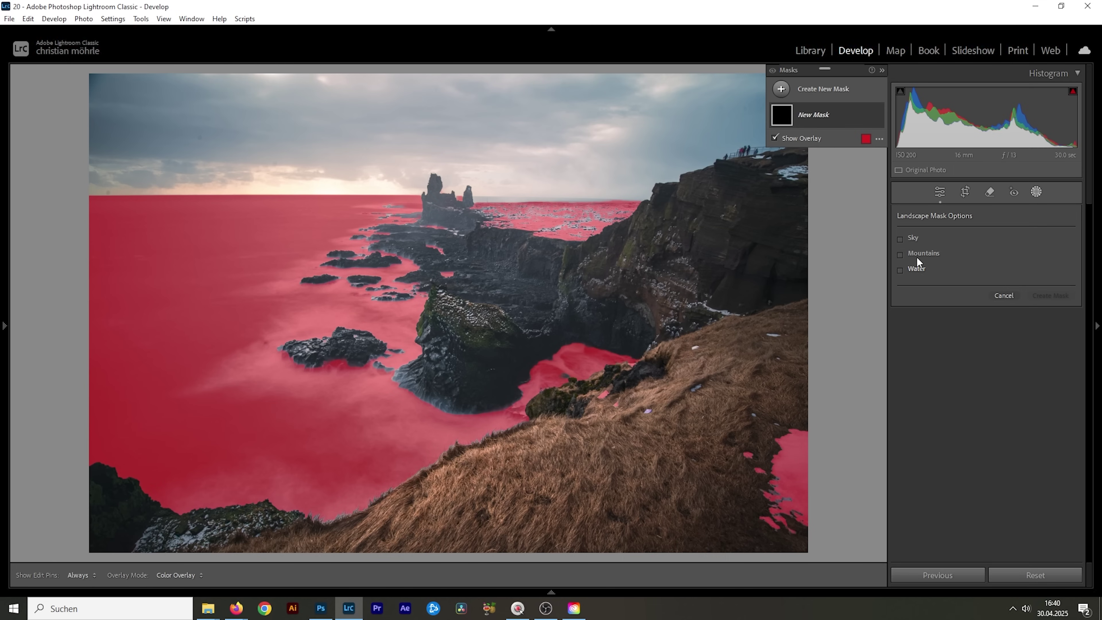
pyautogui.click(915, 238)
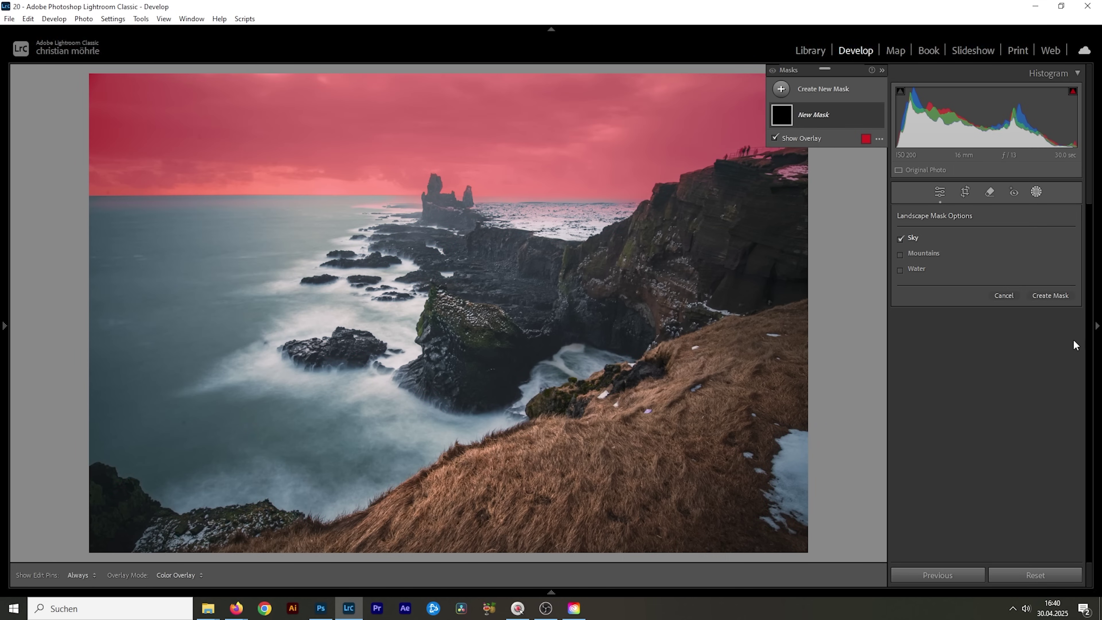
# Create the Sky mask and subtract a wide radial gradient placed over the horizon glow
pyautogui.click(1052, 296)
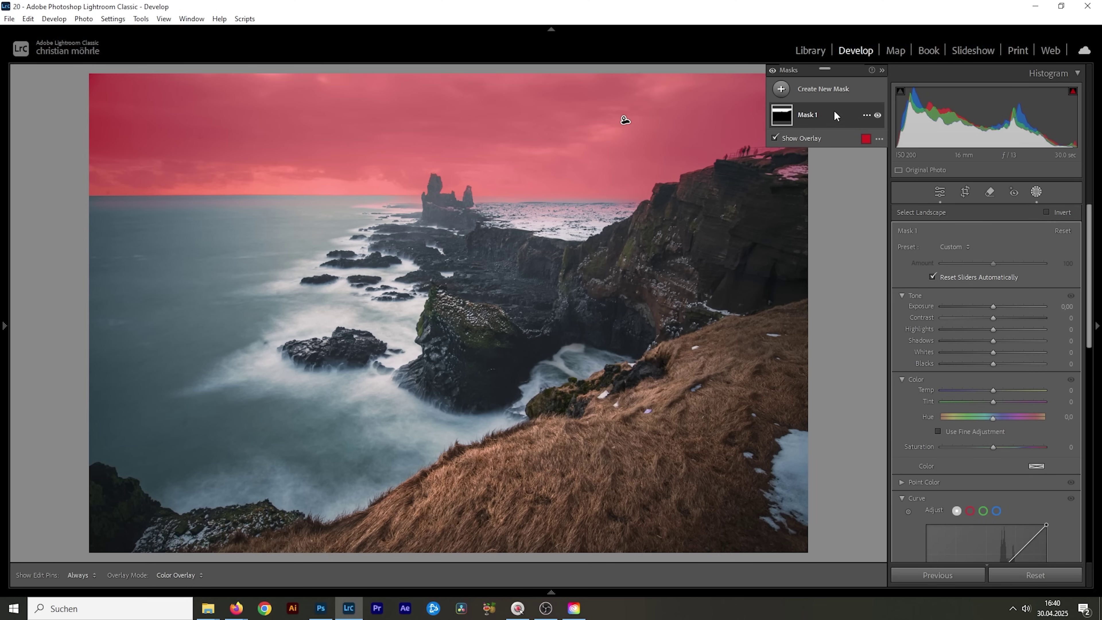
pyautogui.click(826, 116)
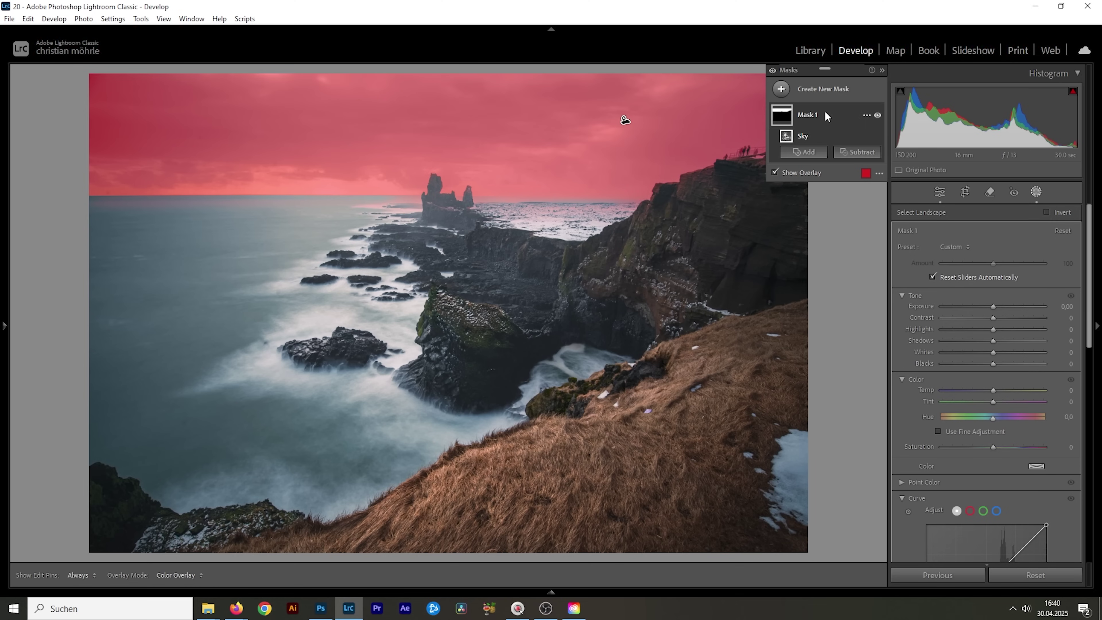
pyautogui.click(858, 152)
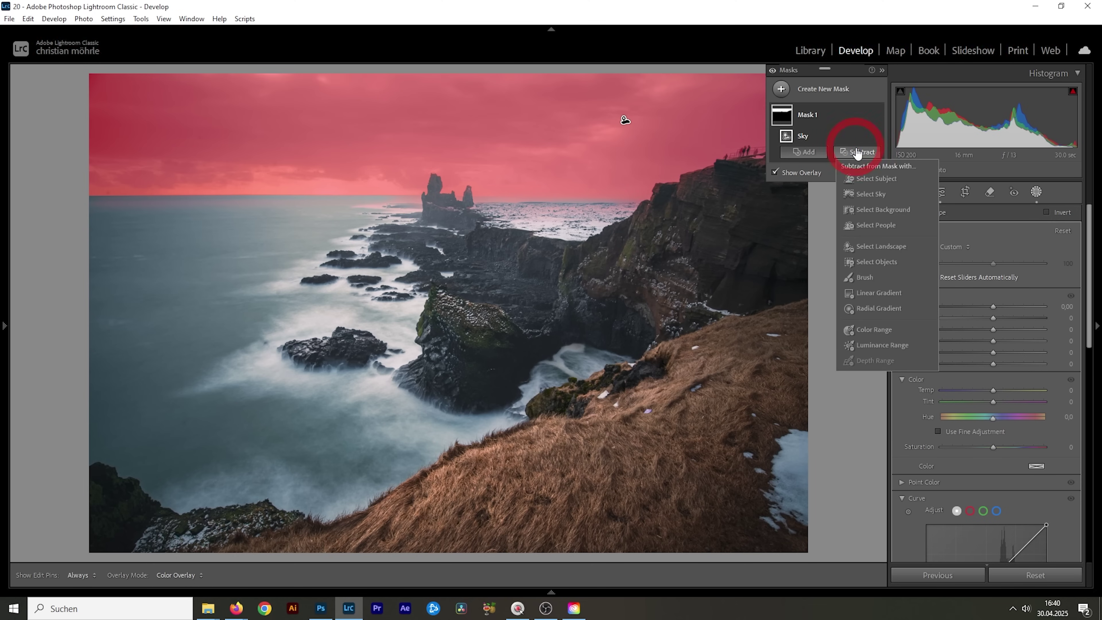
pyautogui.click(888, 308)
pyautogui.moveTo(327, 198)
pyautogui.mouseDown()
pyautogui.moveTo(663, 252)
pyautogui.moveTo(845, 254)
pyautogui.mouseUp()
pyautogui.moveTo(314, 187); pyautogui.dragTo(365, 181)
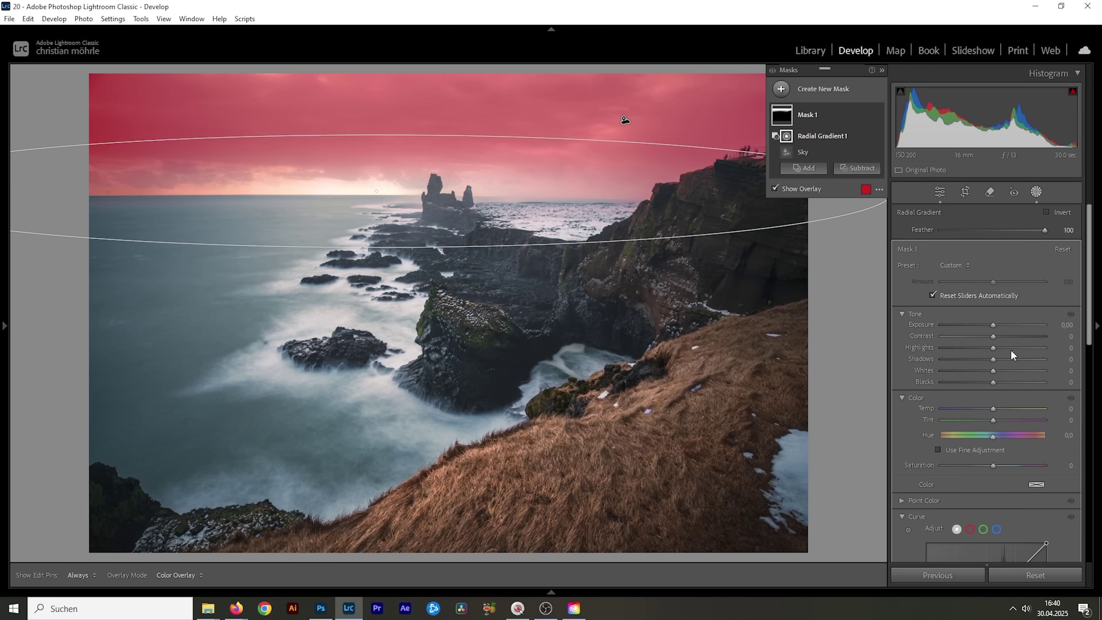
pyautogui.moveTo(993, 325)
pyautogui.mouseDown()
pyautogui.moveTo(982, 325)
pyautogui.moveTo(1014, 333)
pyautogui.mouseUp()
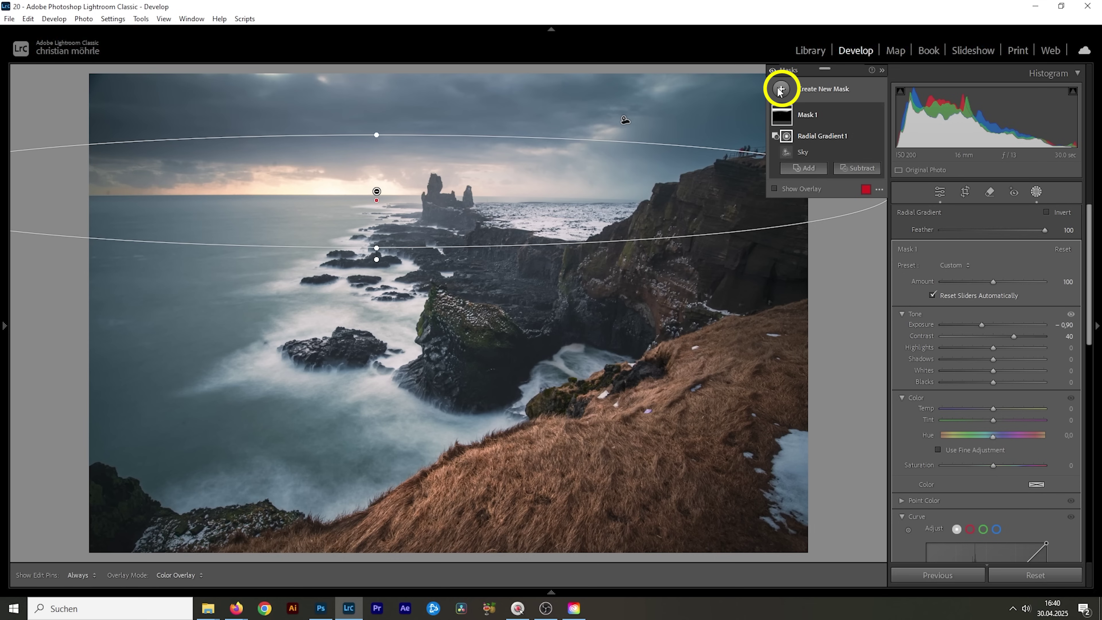
pyautogui.click(781, 89)
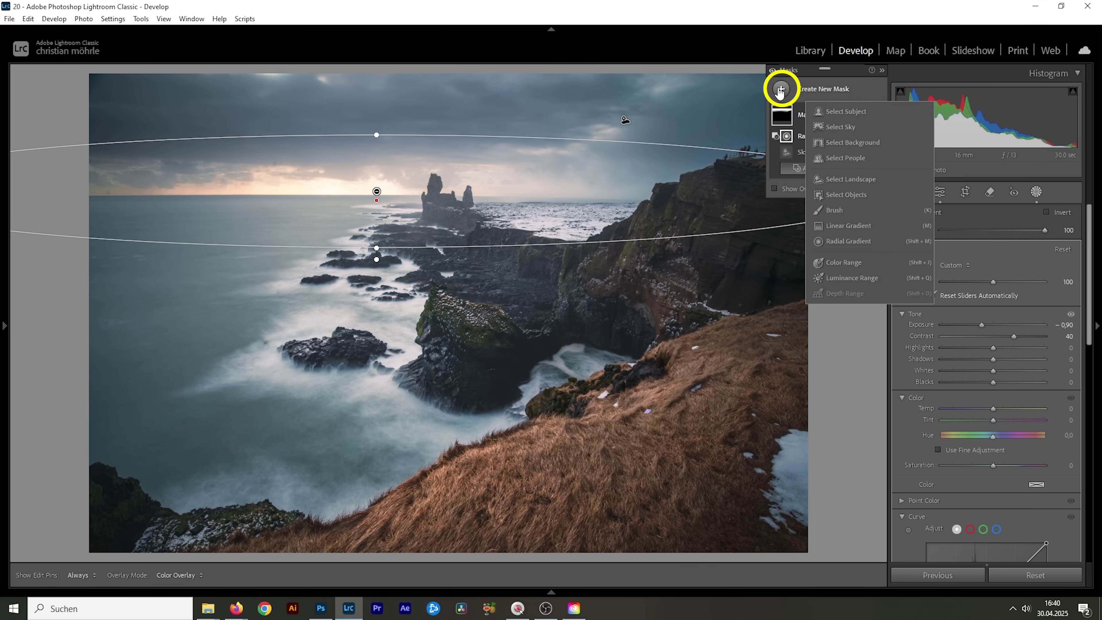
# Add a second landscape mask that selects only Mountains
pyautogui.click(876, 179)
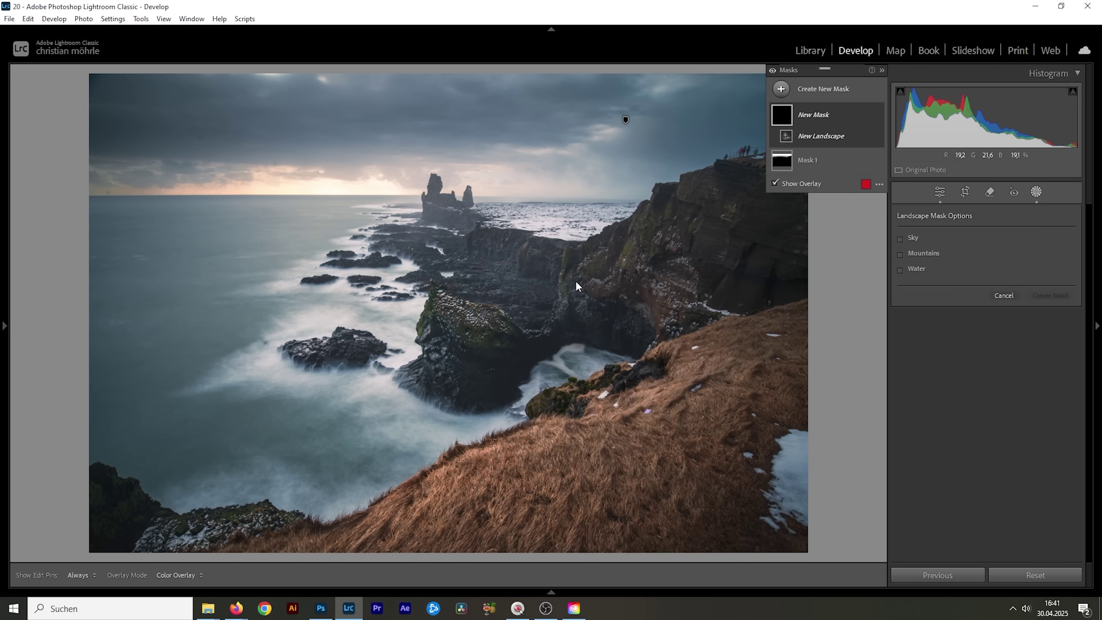
pyautogui.moveTo(933, 254)
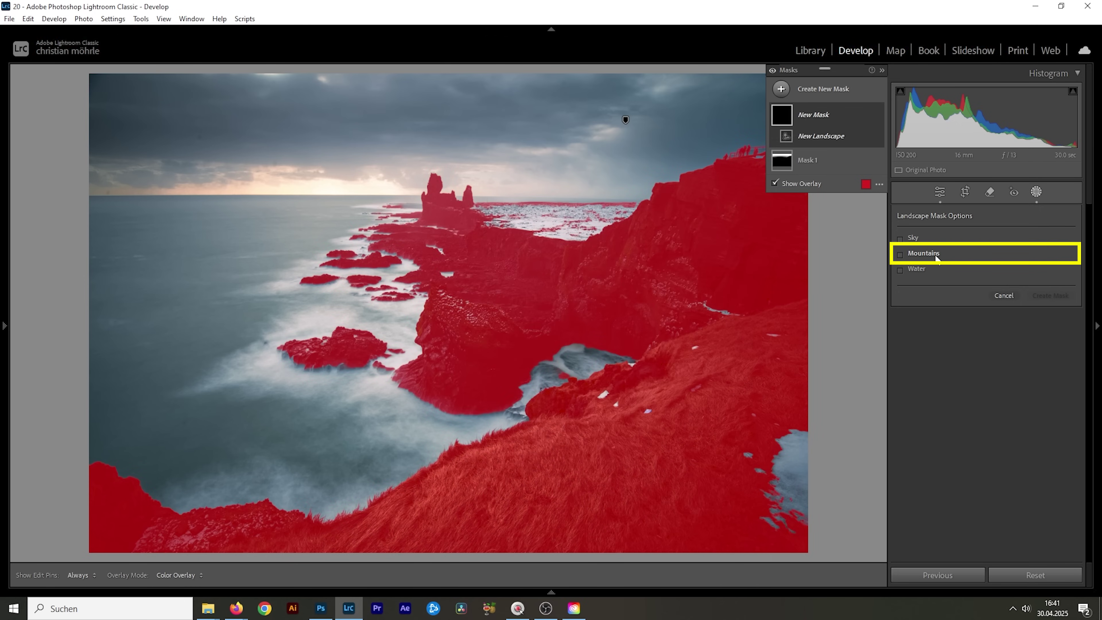
pyautogui.click(934, 255)
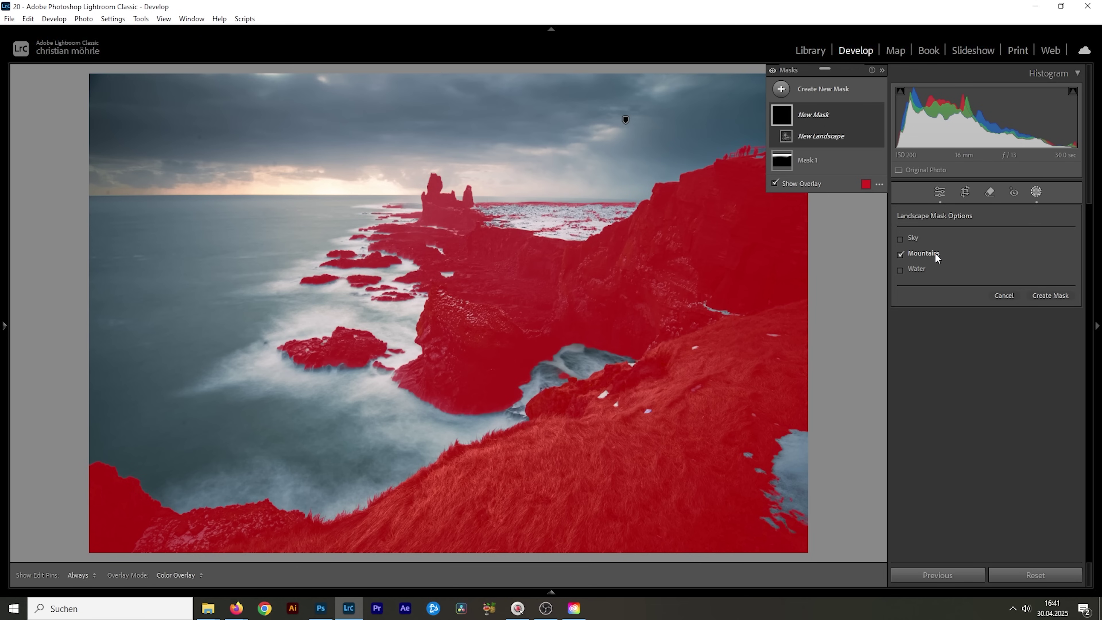
pyautogui.click(1051, 296)
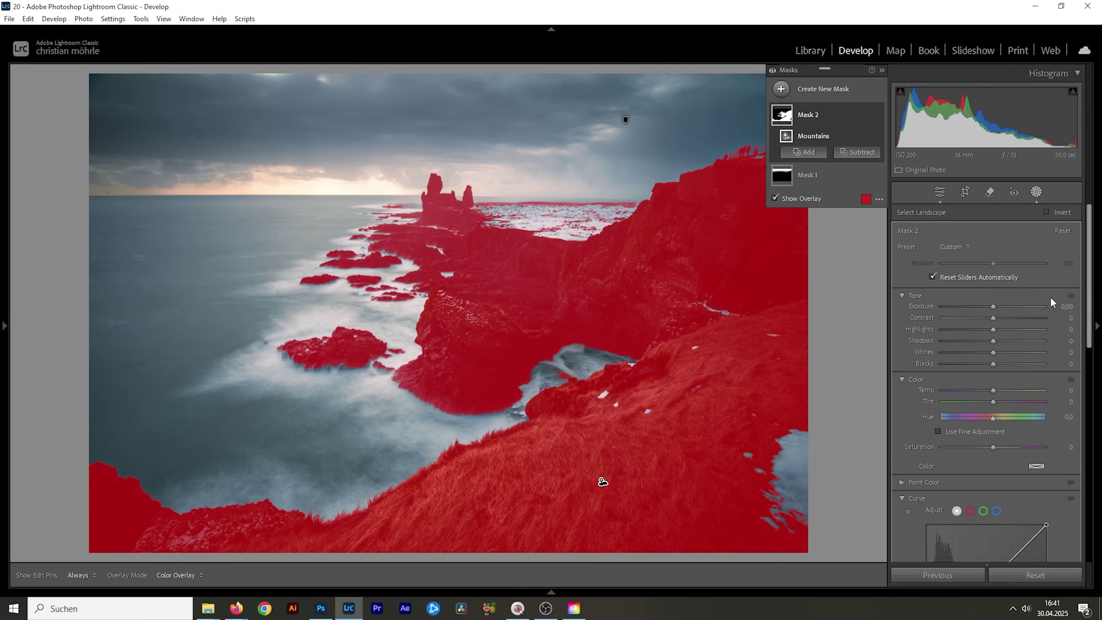
pyautogui.click(862, 151)
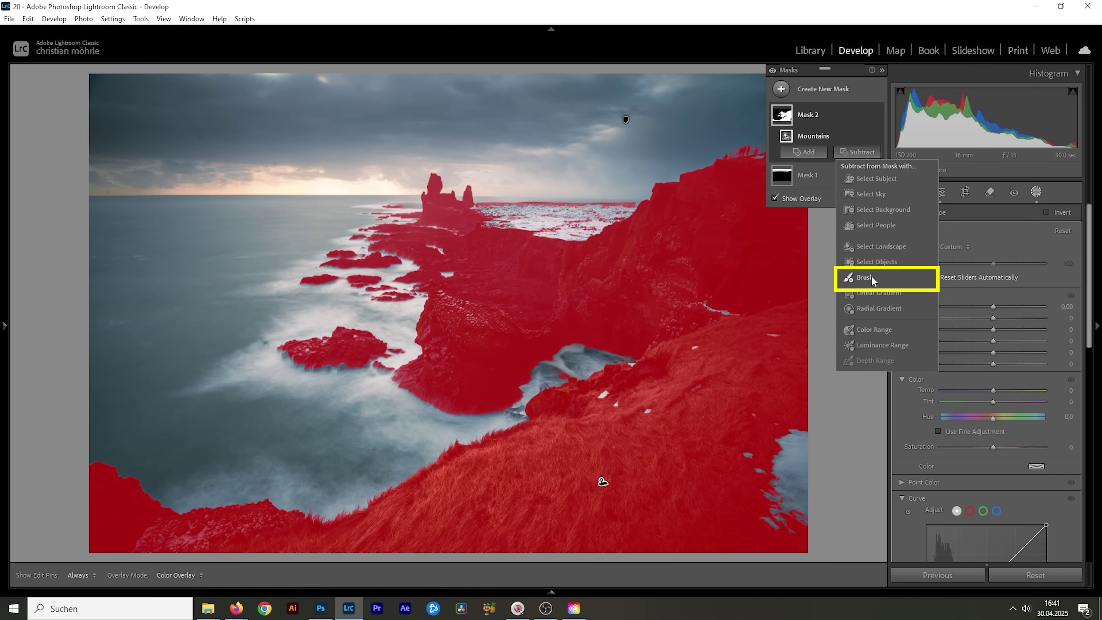
# Brush the grassy slope and distant horizon sea out of the mountains mask
pyautogui.press('Escape')
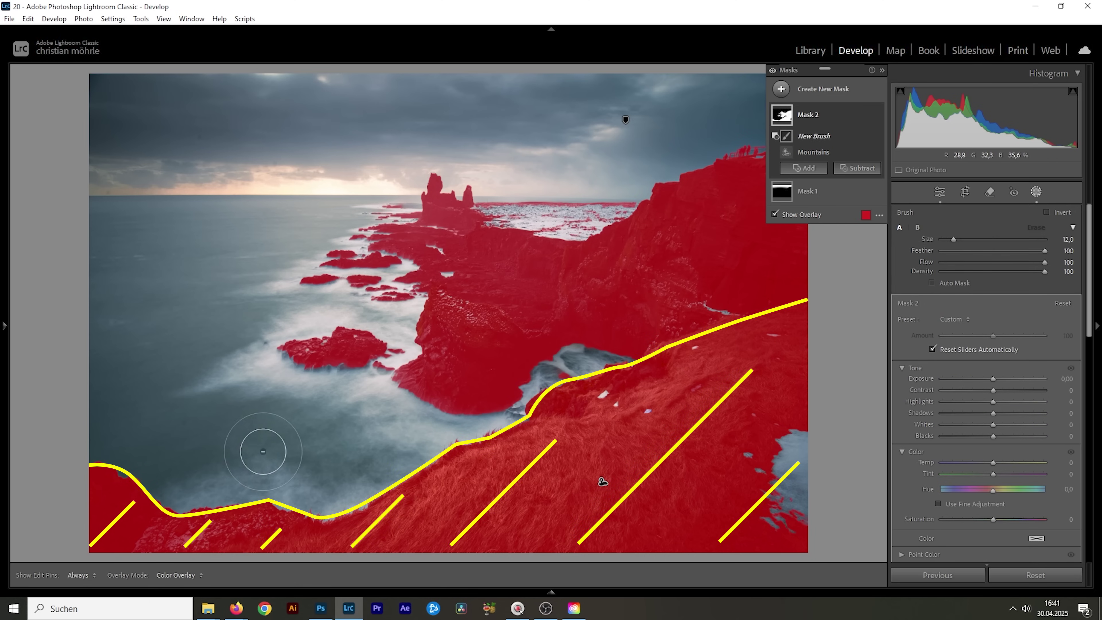
pyautogui.moveTo(168, 492)
pyautogui.mouseDown()
pyautogui.moveTo(192, 521)
pyautogui.moveTo(151, 505)
pyautogui.moveTo(2, 532)
pyautogui.moveTo(221, 535)
pyautogui.moveTo(124, 532)
pyautogui.moveTo(2, 553)
pyautogui.moveTo(353, 534)
pyautogui.moveTo(462, 465)
pyautogui.moveTo(545, 454)
pyautogui.moveTo(531, 492)
pyautogui.moveTo(563, 513)
pyautogui.moveTo(833, 529)
pyautogui.moveTo(678, 542)
pyautogui.moveTo(697, 521)
pyautogui.moveTo(565, 411)
pyautogui.mouseUp()
pyautogui.moveTo(564, 411); pyautogui.dragTo(768, 374)
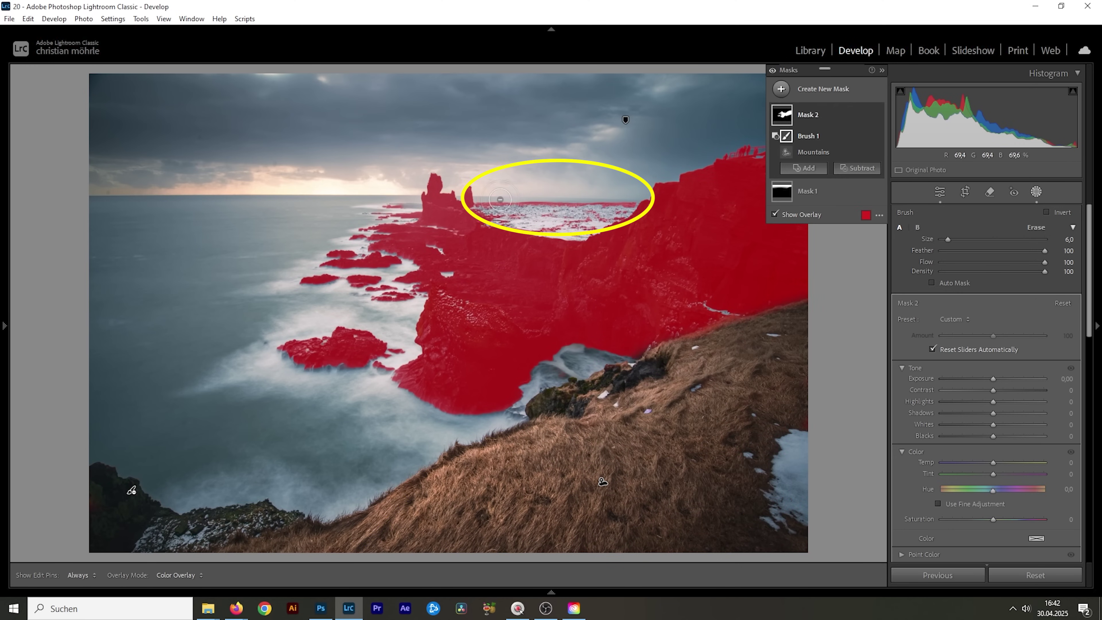
pyautogui.scroll(-1, 493, 202)
pyautogui.press('h')
pyautogui.moveTo(487, 200); pyautogui.dragTo(616, 206)
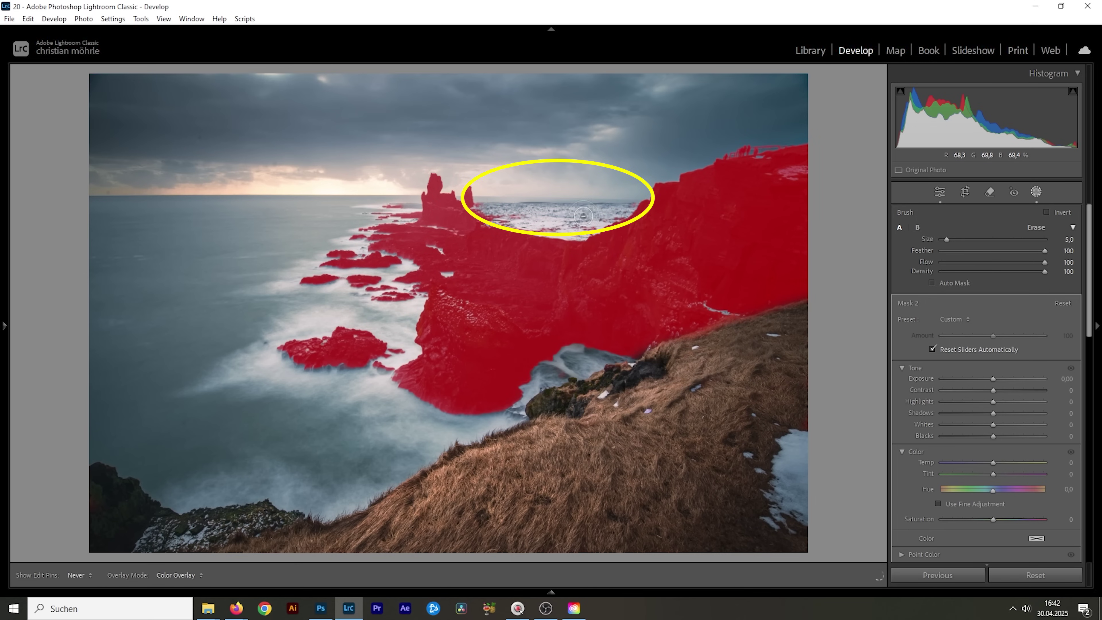
pyautogui.press('h')
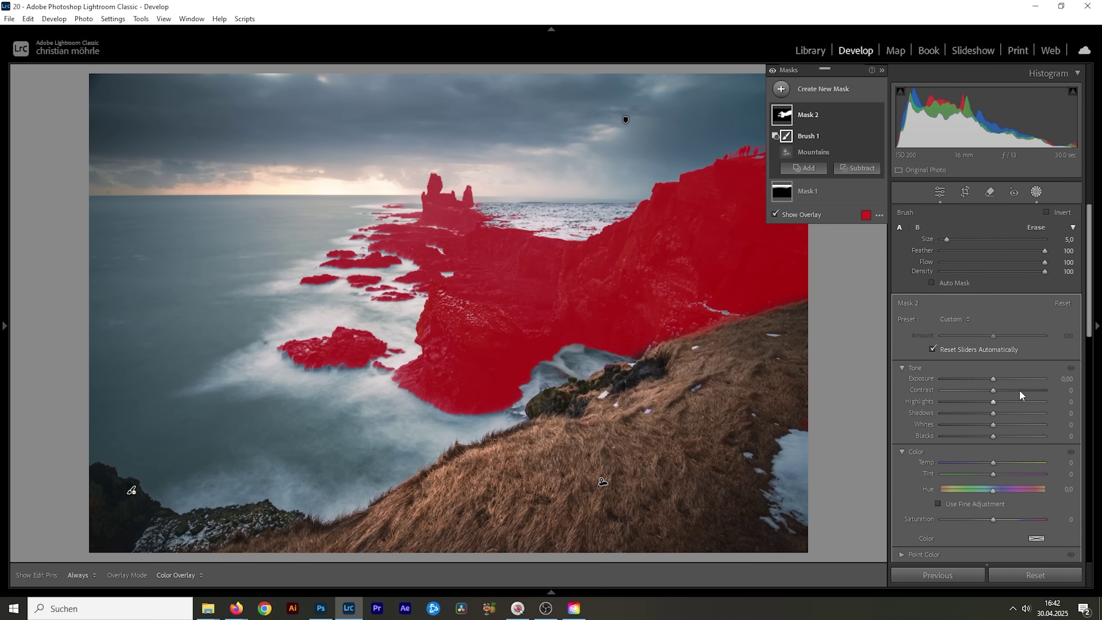
# Raise the cliffs' Contrast to about 37, then toggle the mask off and on to compare
pyautogui.click(996, 389)
pyautogui.moveTo(995, 389); pyautogui.dragTo(999, 419)
pyautogui.scroll(-10, 1012, 424)
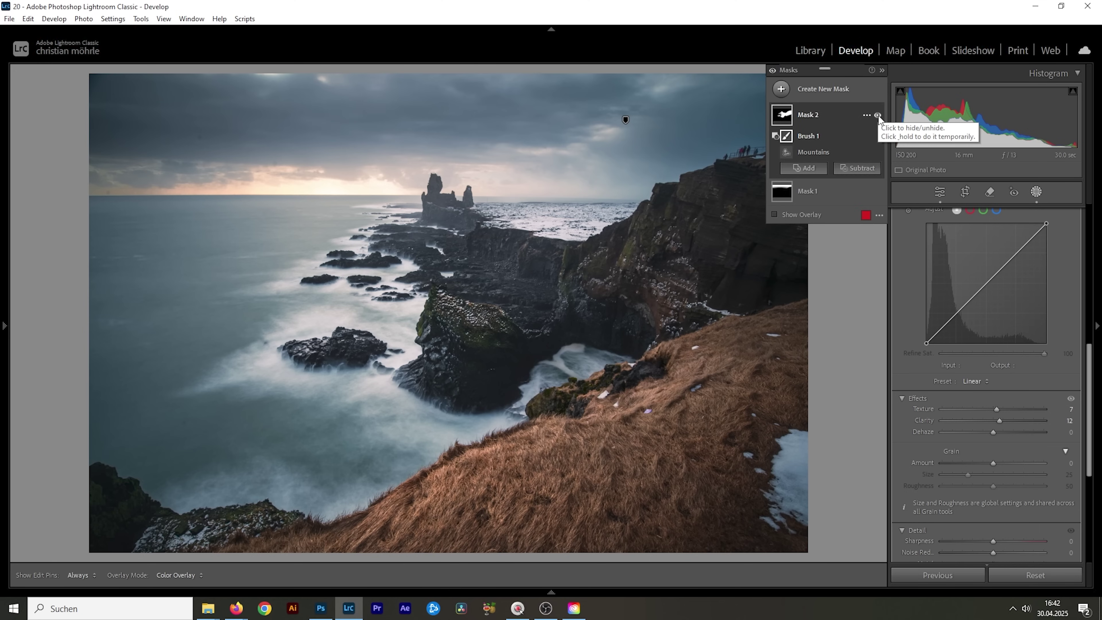
pyautogui.click(878, 115)
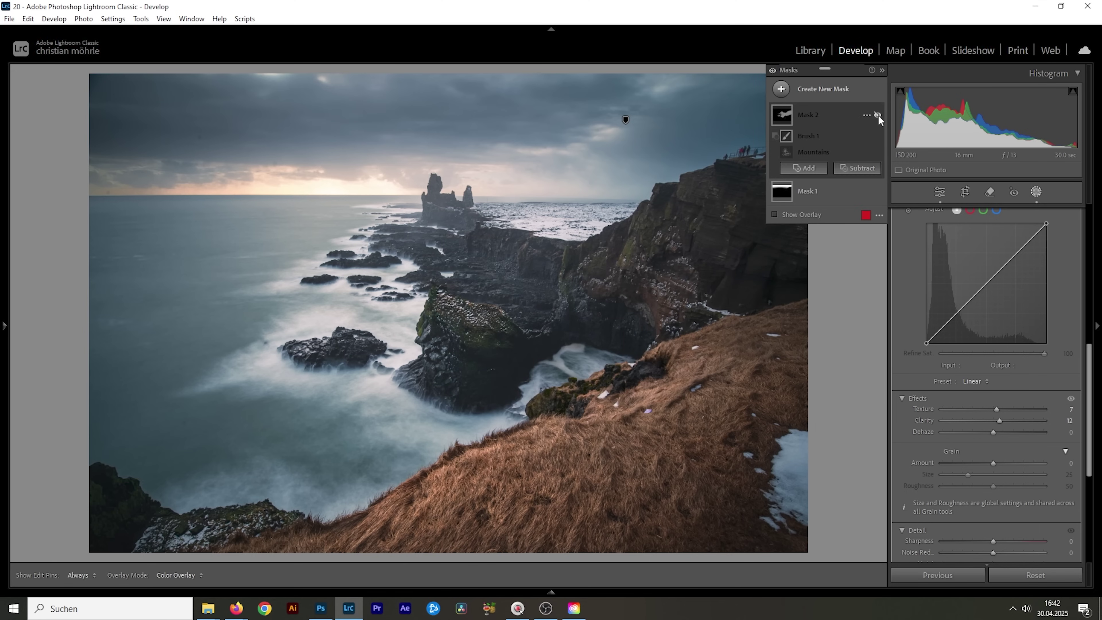
pyautogui.click(877, 115)
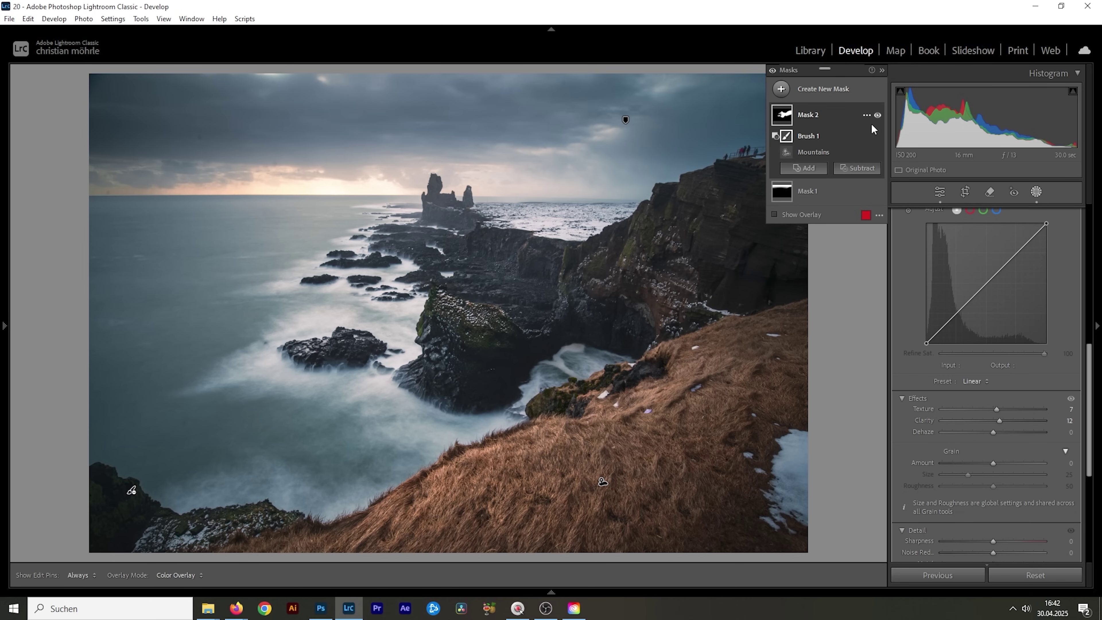
# Add a third landscape mask covering only the Water
pyautogui.click(781, 89)
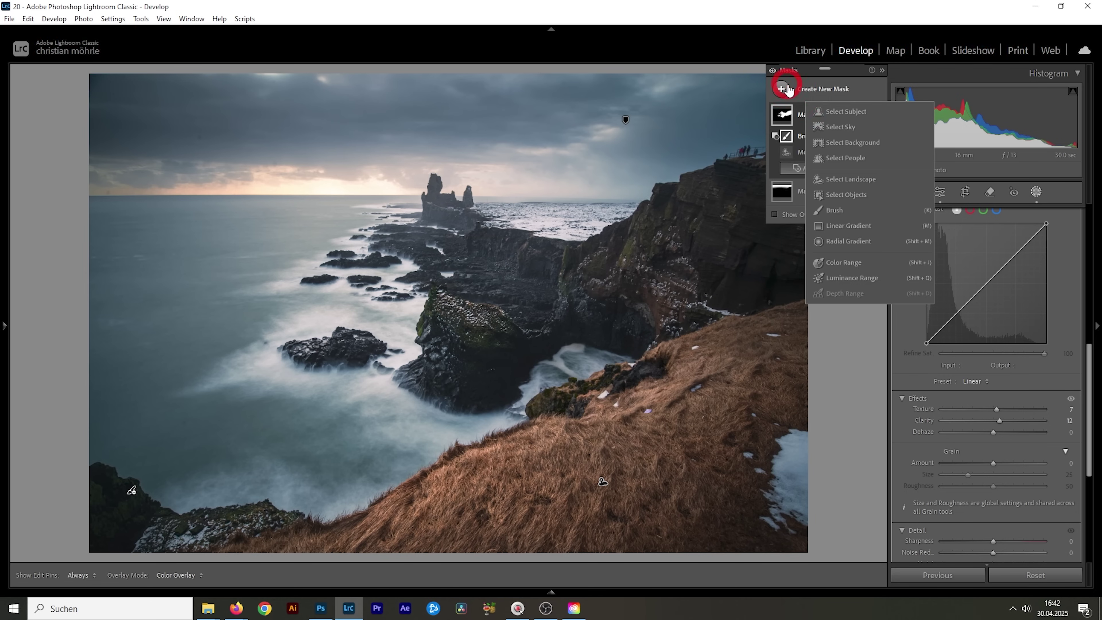
pyautogui.click(872, 178)
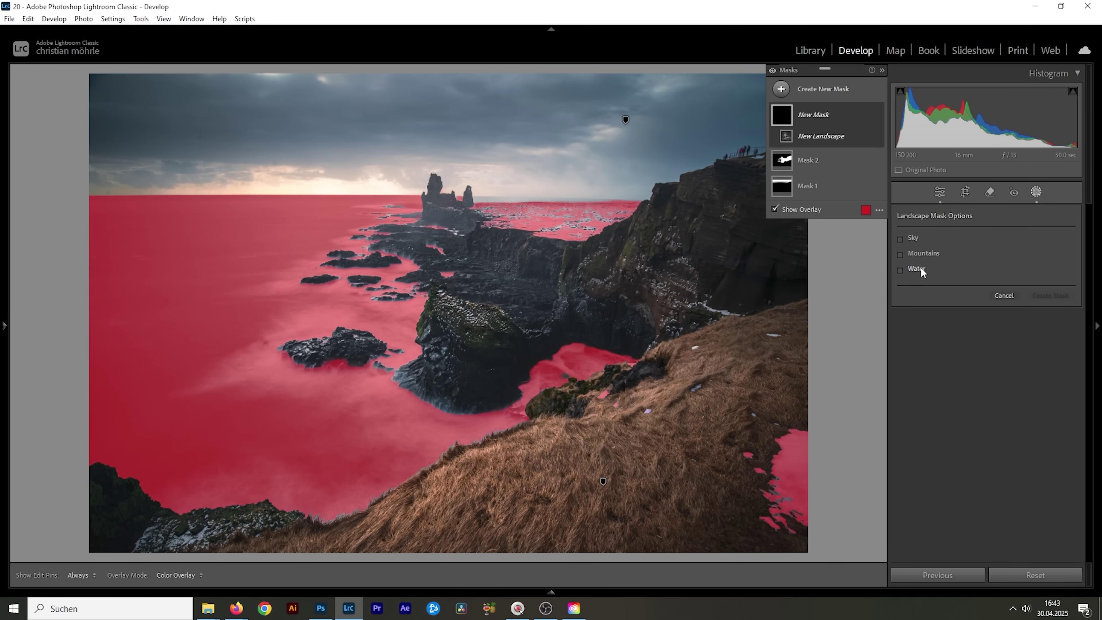
pyautogui.click(920, 269)
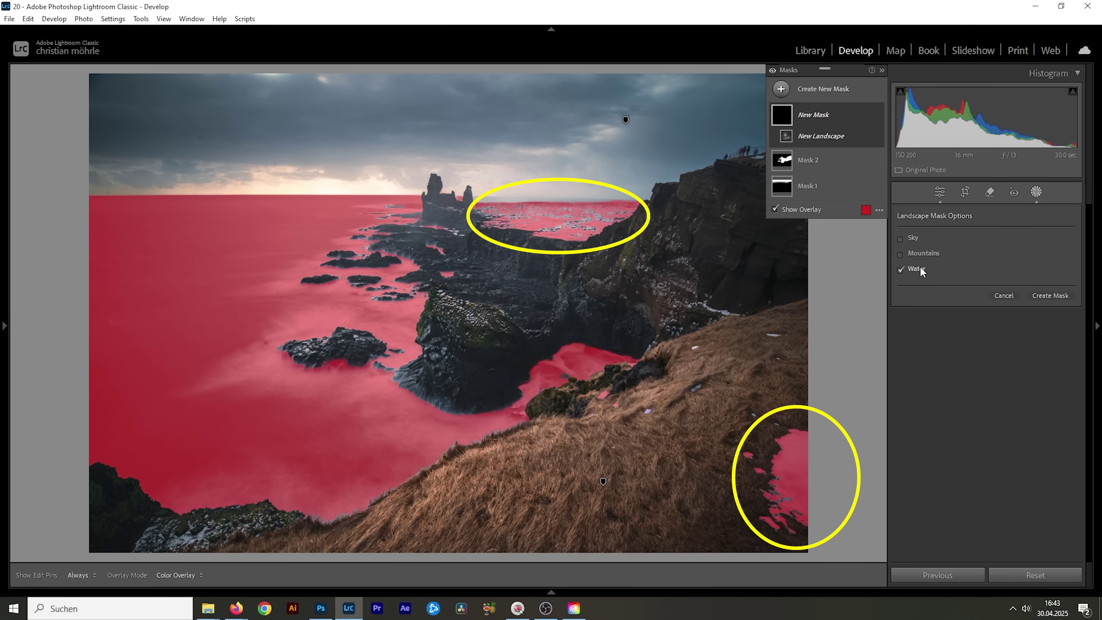
pyautogui.click(1058, 298)
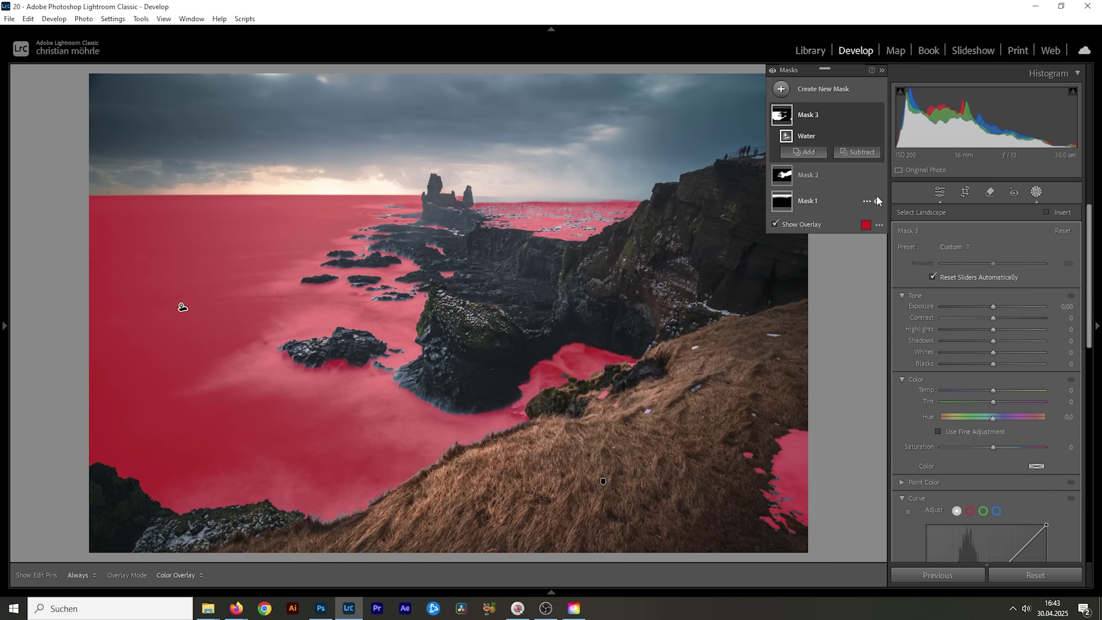
pyautogui.click(864, 152)
# Brush the distant sea and stray hillside specks out of the water mask
pyautogui.click(865, 277)
pyautogui.press('h')
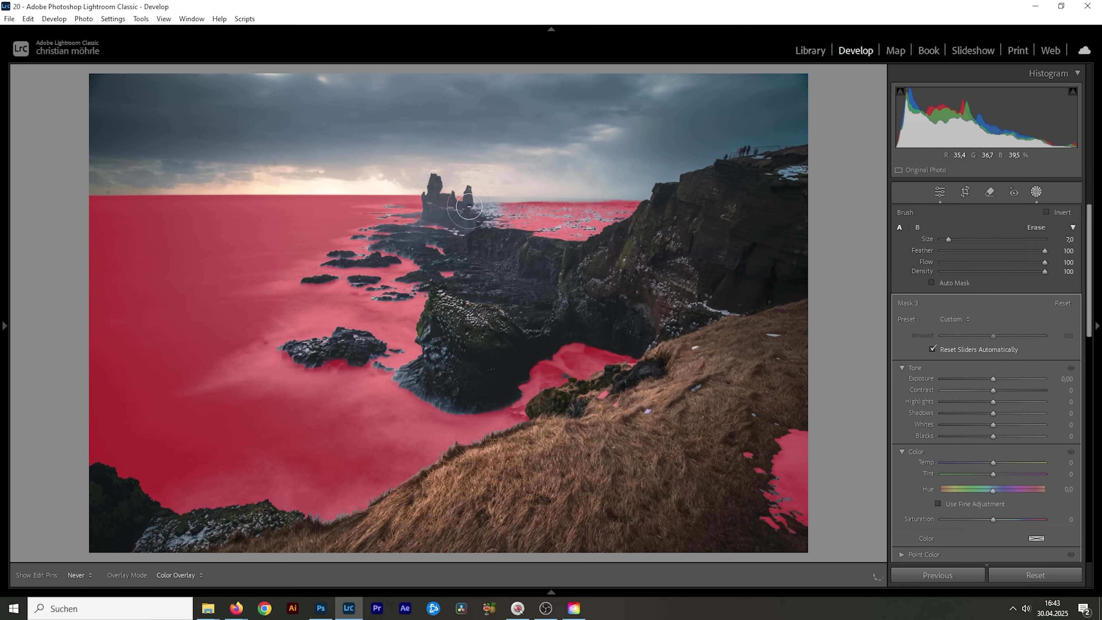
pyautogui.moveTo(469, 206)
pyautogui.mouseDown()
pyautogui.moveTo(516, 221)
pyautogui.moveTo(642, 208)
pyautogui.moveTo(770, 492)
pyautogui.mouseUp()
pyautogui.press('h')
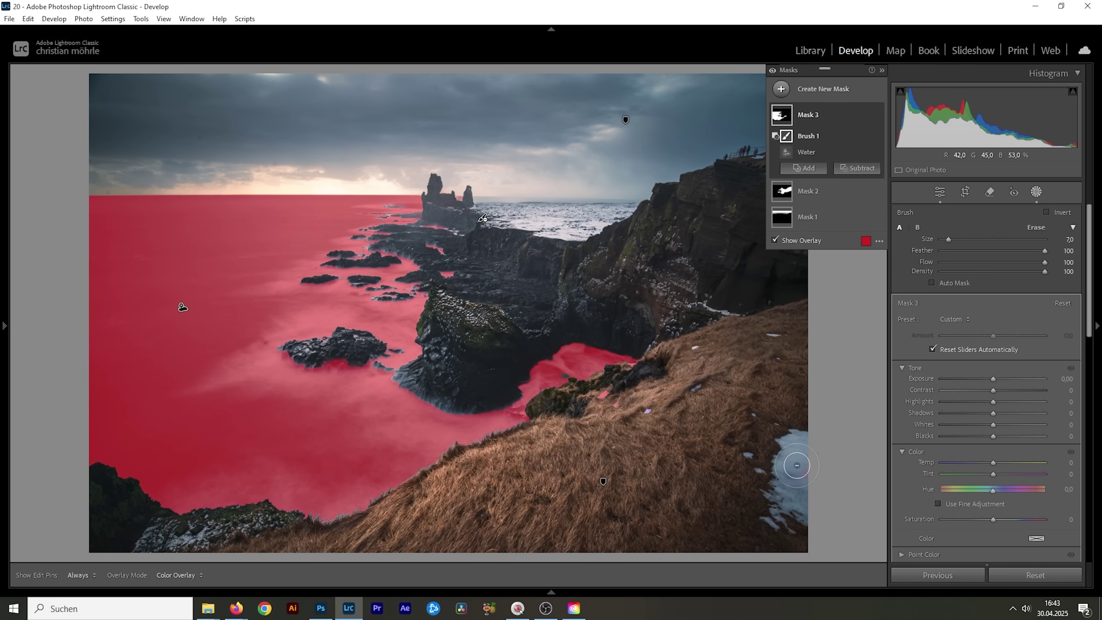
pyautogui.moveTo(603, 393); pyautogui.dragTo(615, 408)
# Nudge the water's Contrast up and set Texture 12 and Clarity 7
pyautogui.scroll(-3, 1030, 467)
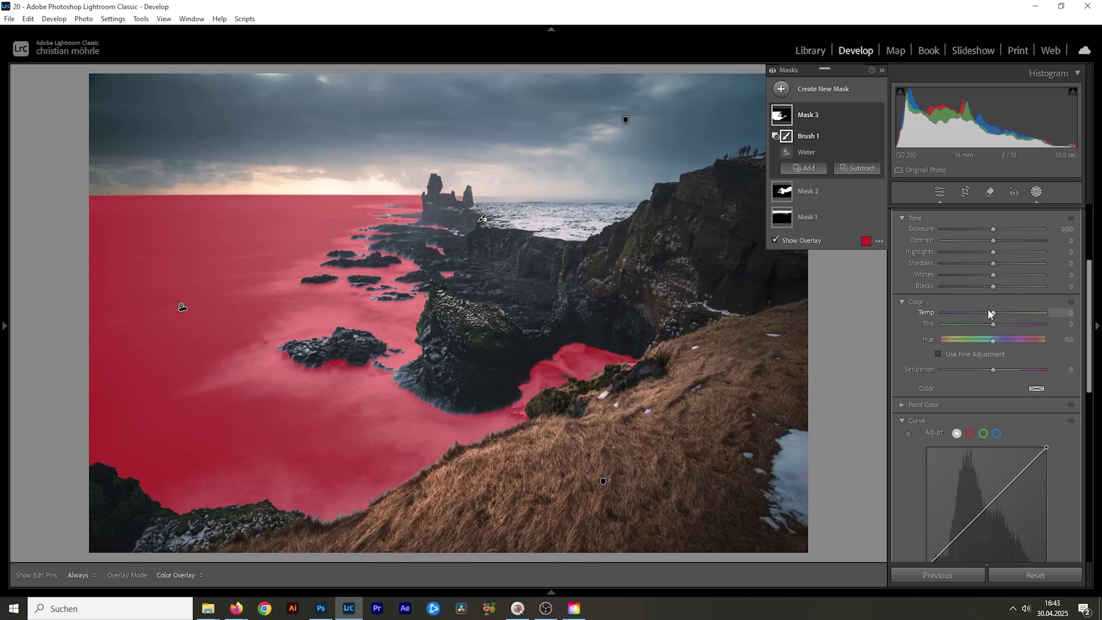
pyautogui.moveTo(990, 238); pyautogui.dragTo(1005, 240)
pyautogui.scroll(-5, 1002, 304)
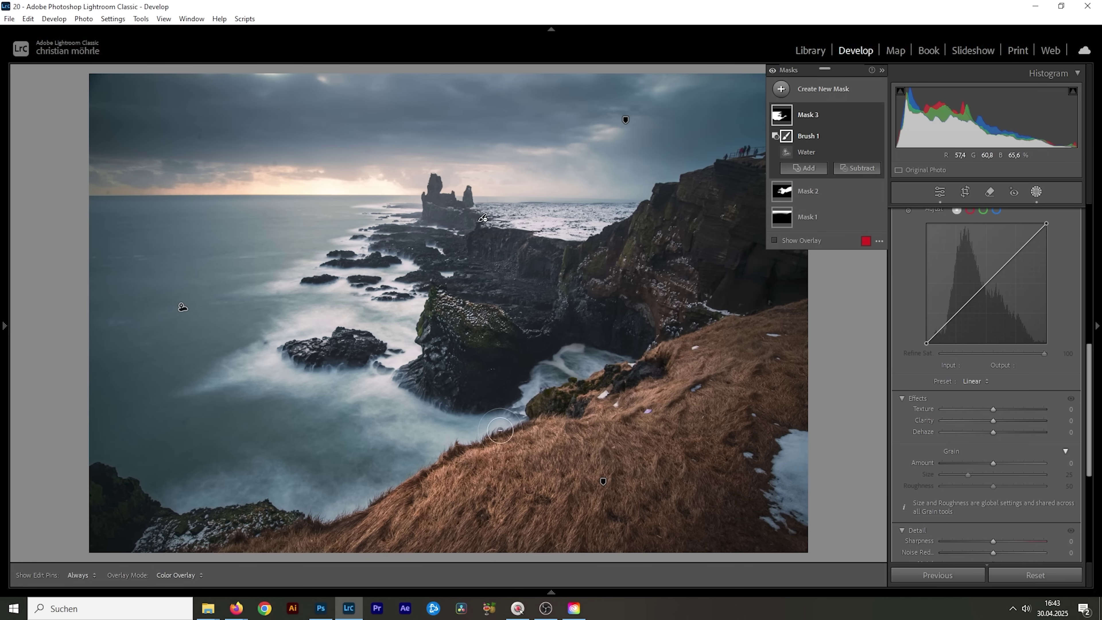
pyautogui.moveTo(992, 410); pyautogui.dragTo(997, 420)
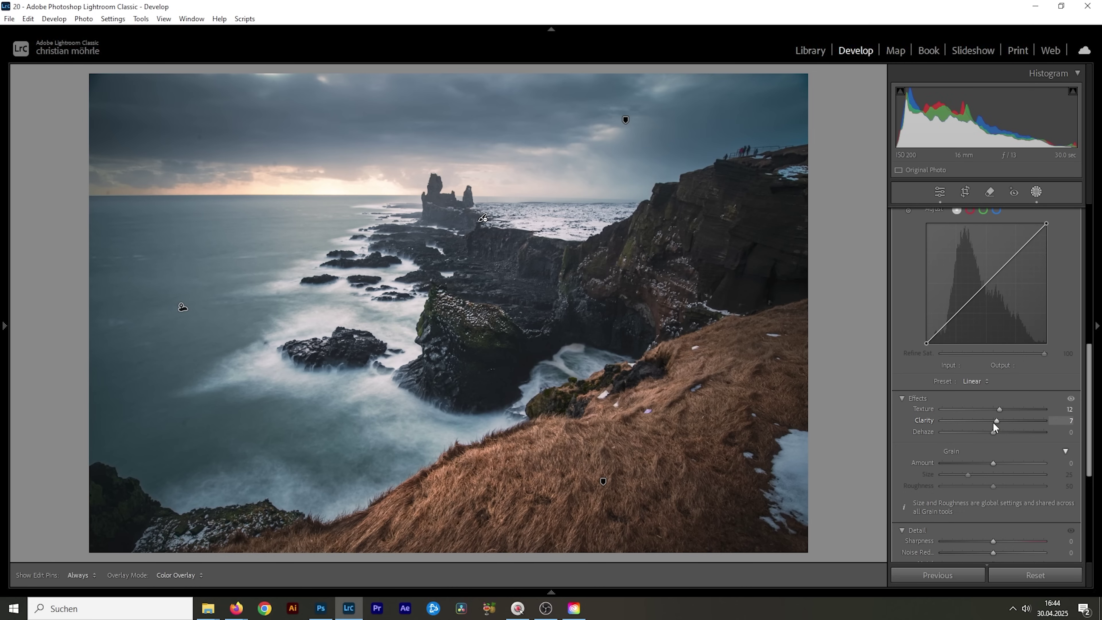
pyautogui.moveTo(994, 424); pyautogui.dragTo(994, 423)
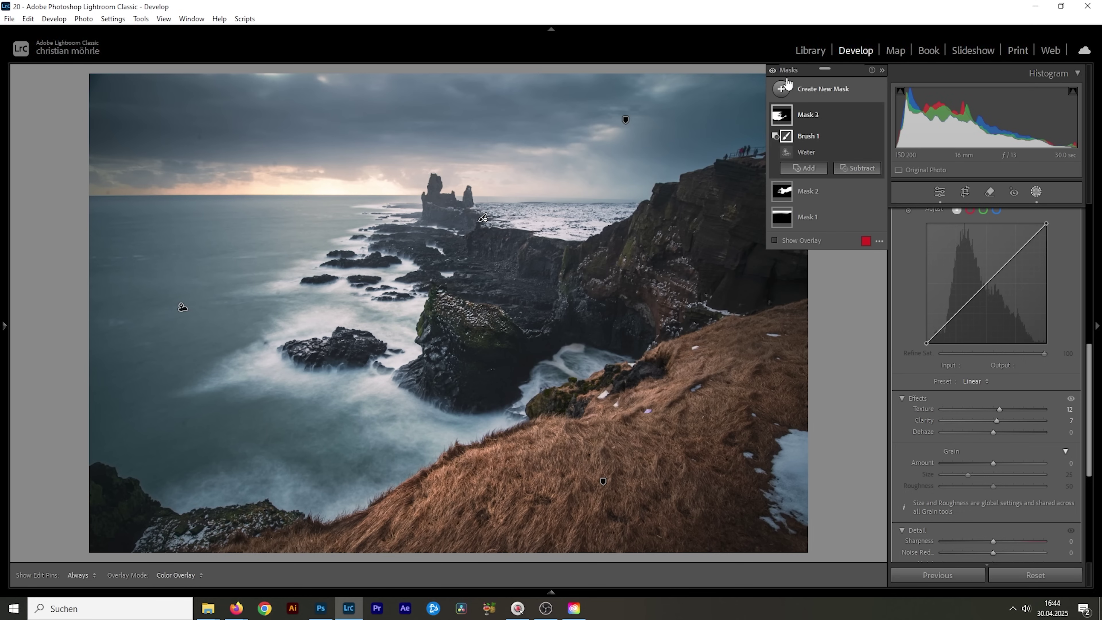
pyautogui.click(773, 71)
pyautogui.click(774, 71)
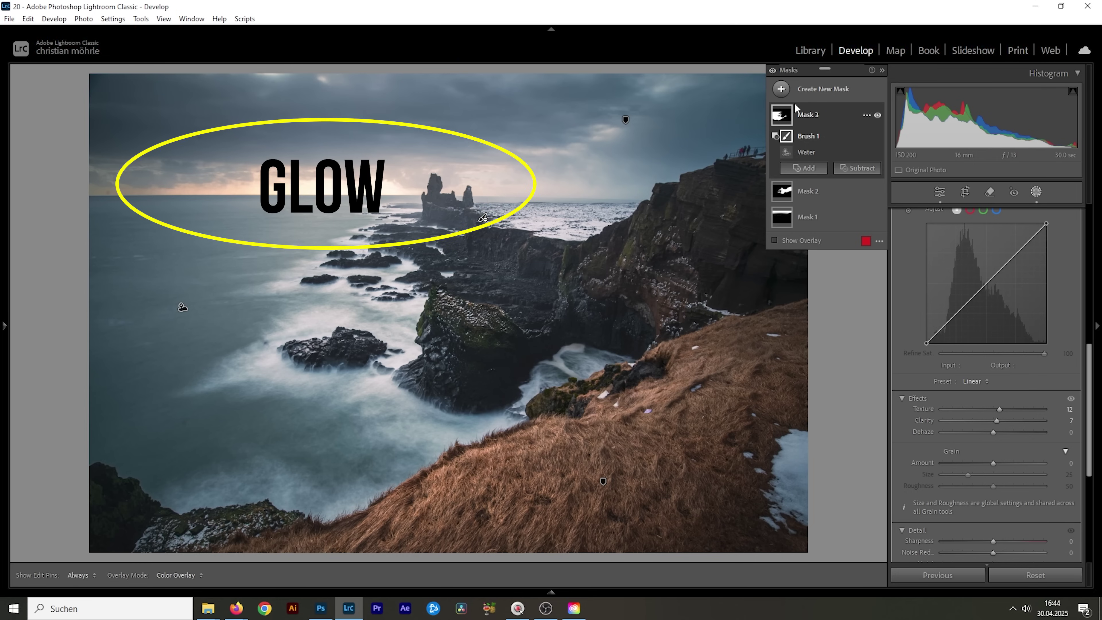
pyautogui.click(781, 89)
# Draw a new radial gradient ellipse over the horizon sky, shifted slightly left
pyautogui.click(864, 241)
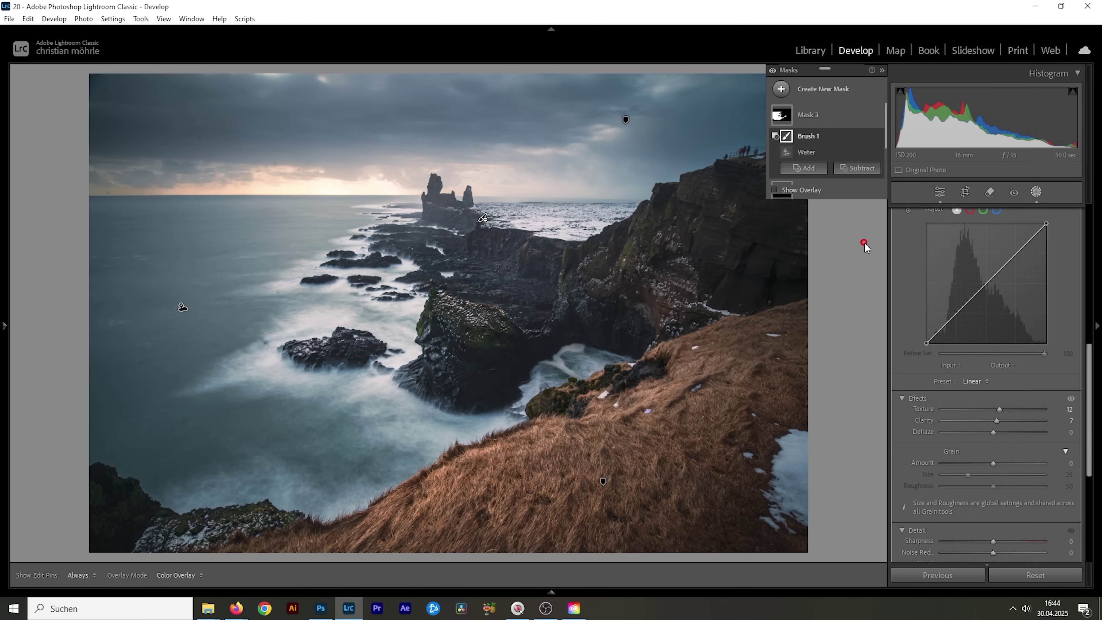
pyautogui.moveTo(342, 187); pyautogui.dragTo(612, 234)
pyautogui.moveTo(342, 187); pyautogui.dragTo(324, 190)
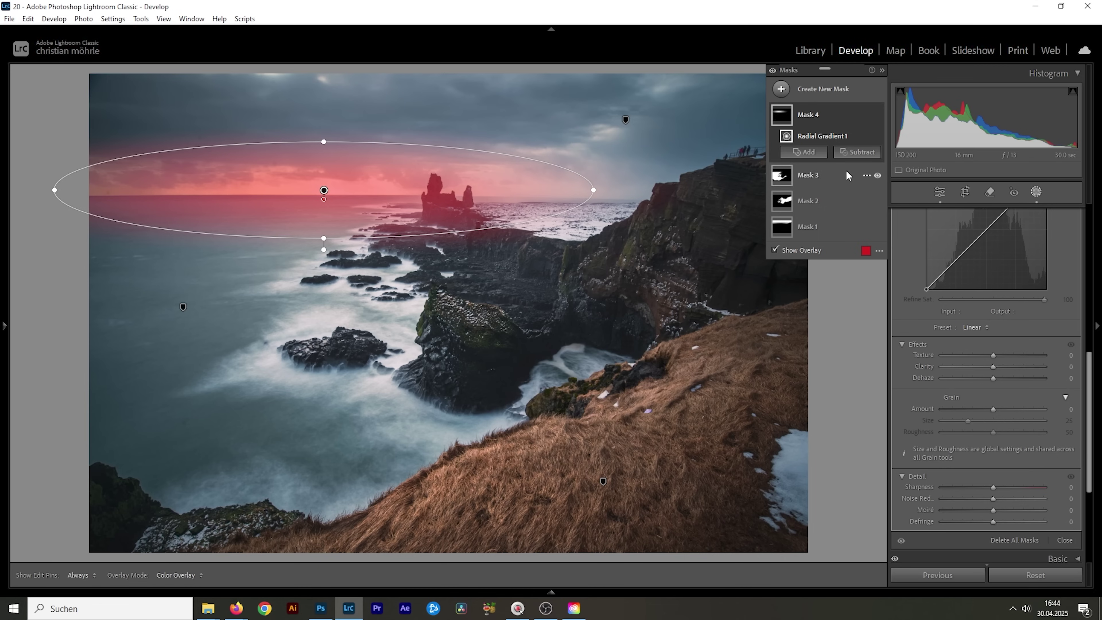
# Subtract the detected Mountains from the radial gradient mask
pyautogui.click(857, 152)
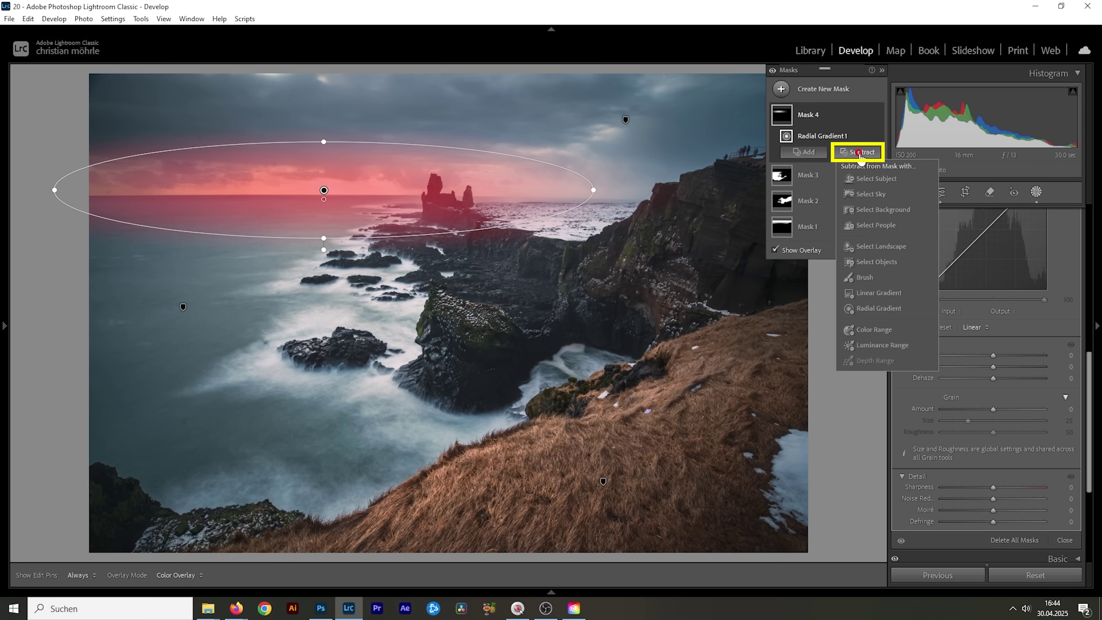
pyautogui.click(868, 247)
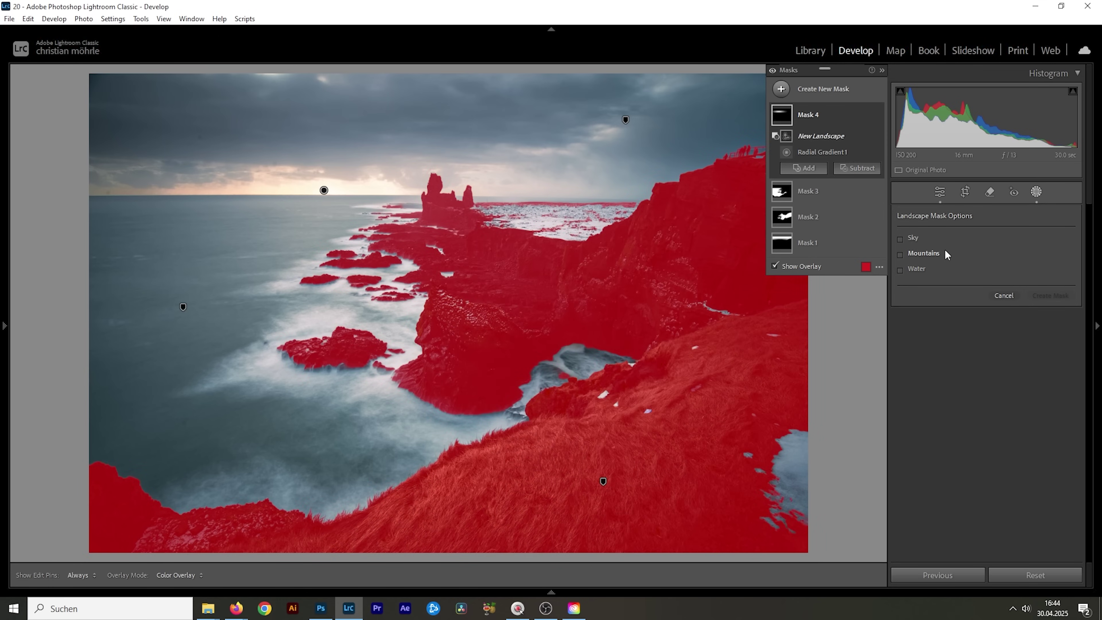
pyautogui.click(932, 255)
pyautogui.click(1041, 299)
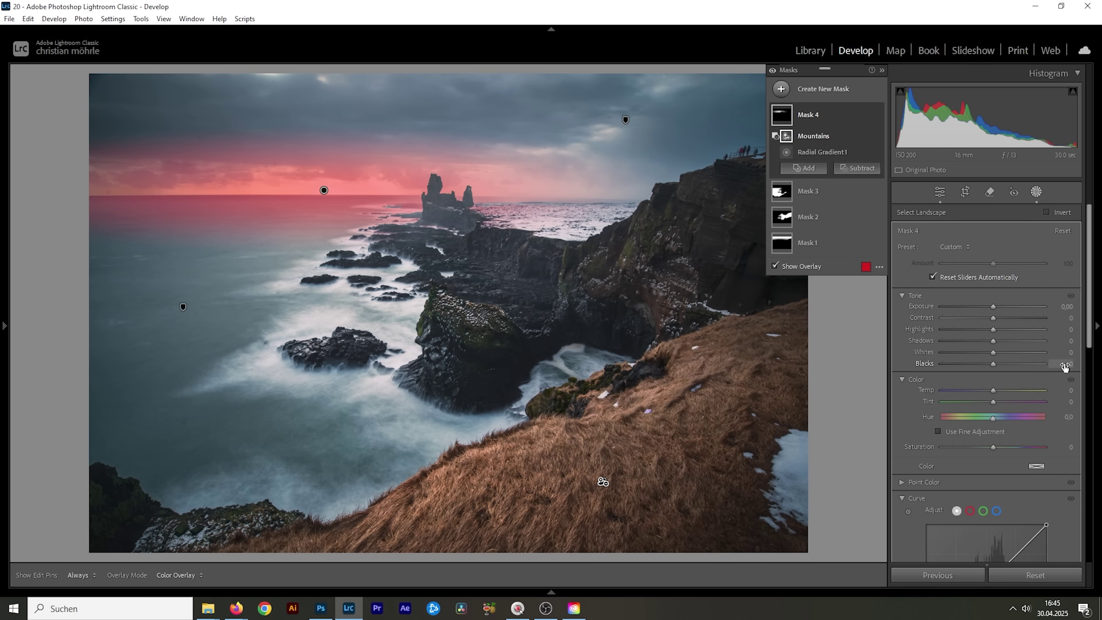
# Give the horizon mask Blacks 39, a warmer Temp, Highlights −30 and lower Dehaze
pyautogui.click(995, 363)
pyautogui.moveTo(994, 364); pyautogui.dragTo(999, 392)
pyautogui.click(994, 390)
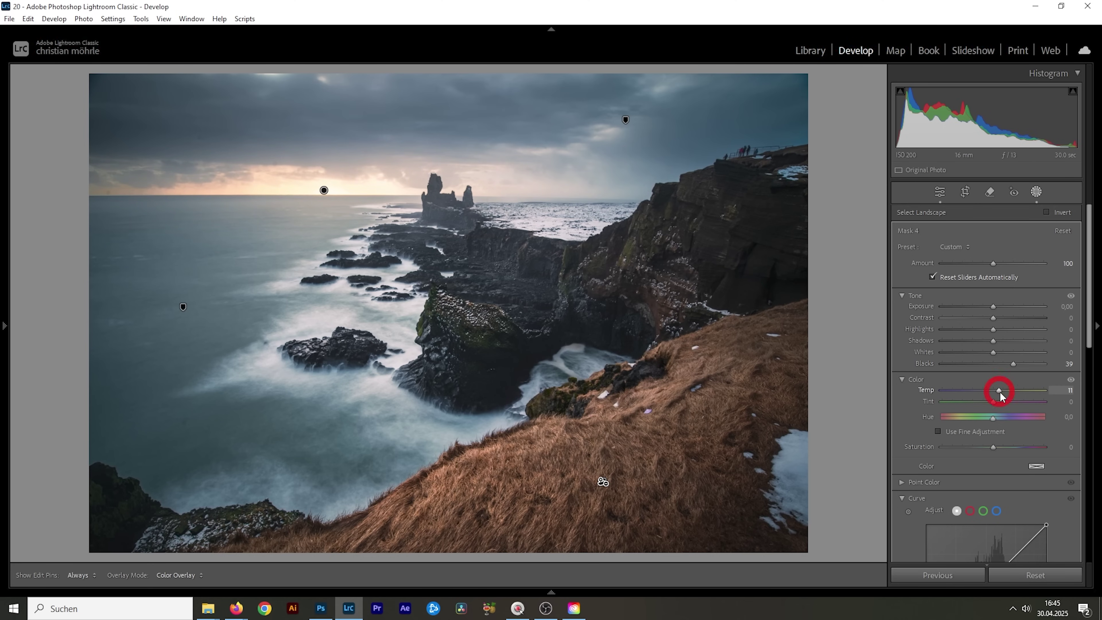
pyautogui.moveTo(994, 330); pyautogui.dragTo(980, 332)
pyautogui.scroll(-5, 996, 435)
pyautogui.moveTo(995, 452); pyautogui.dragTo(966, 447)
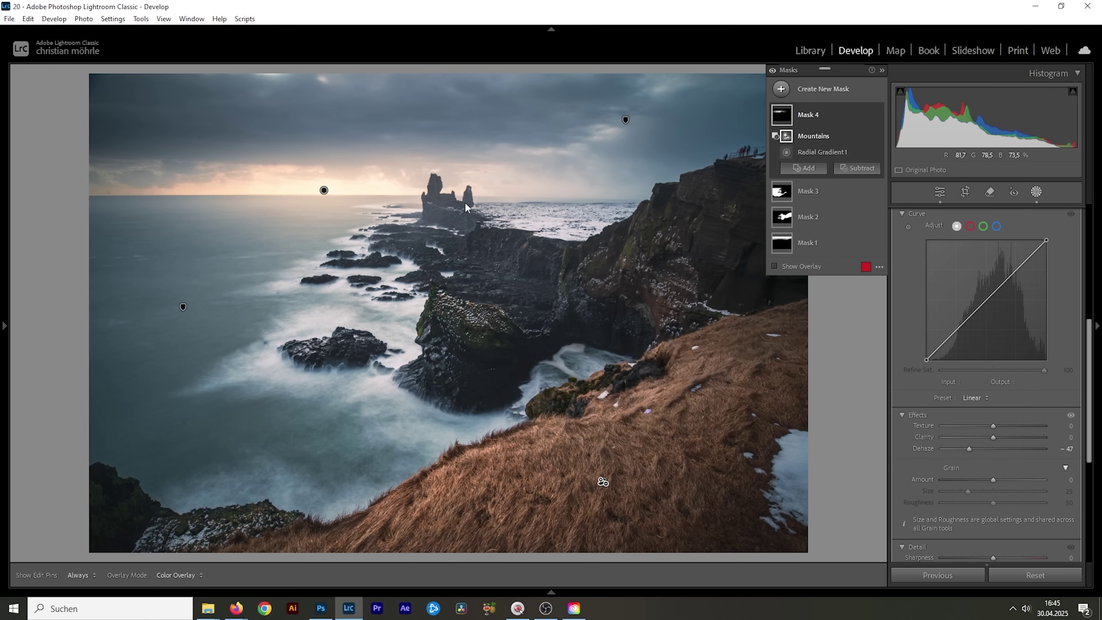
pyautogui.hotkey('shift', 'w')
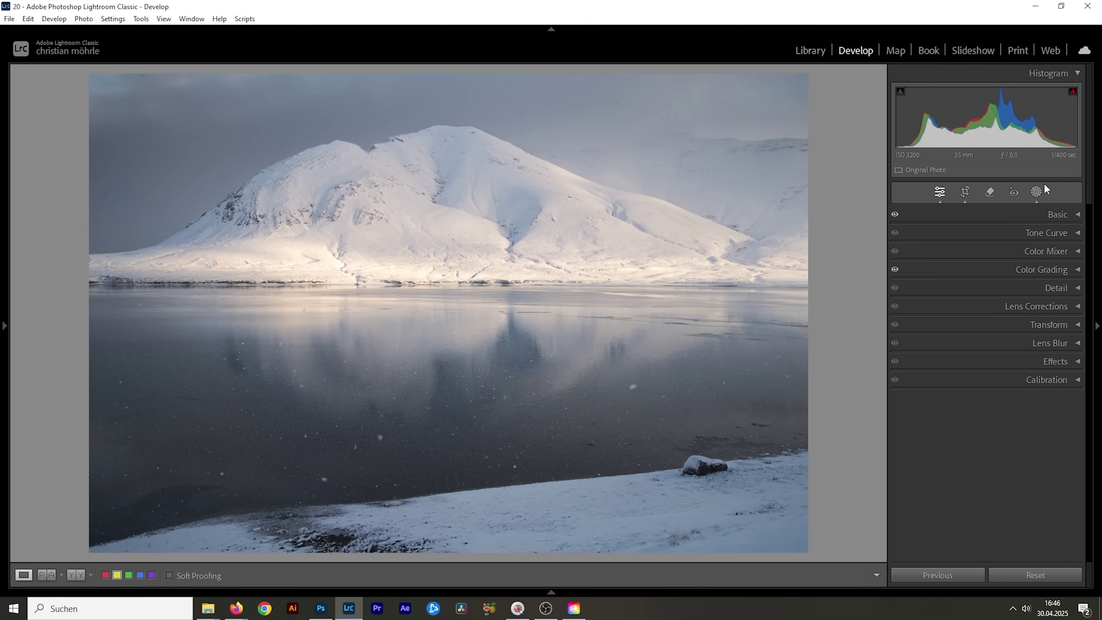
# On the snowy mountain lake photo, create a landscape mask of the Water only
pyautogui.click(1042, 188)
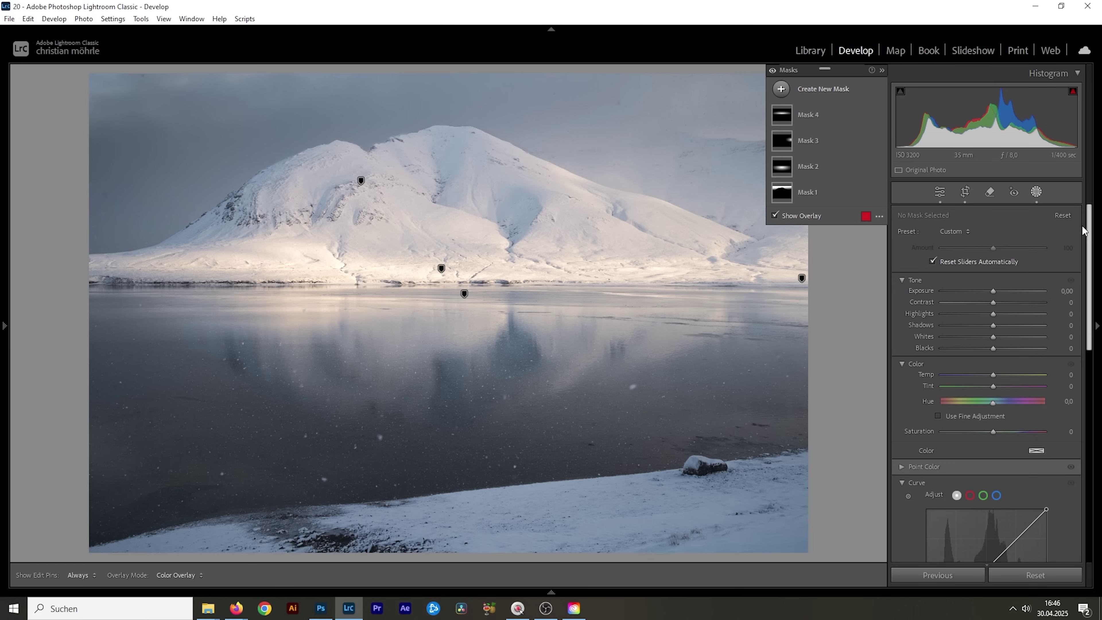
pyautogui.click(781, 89)
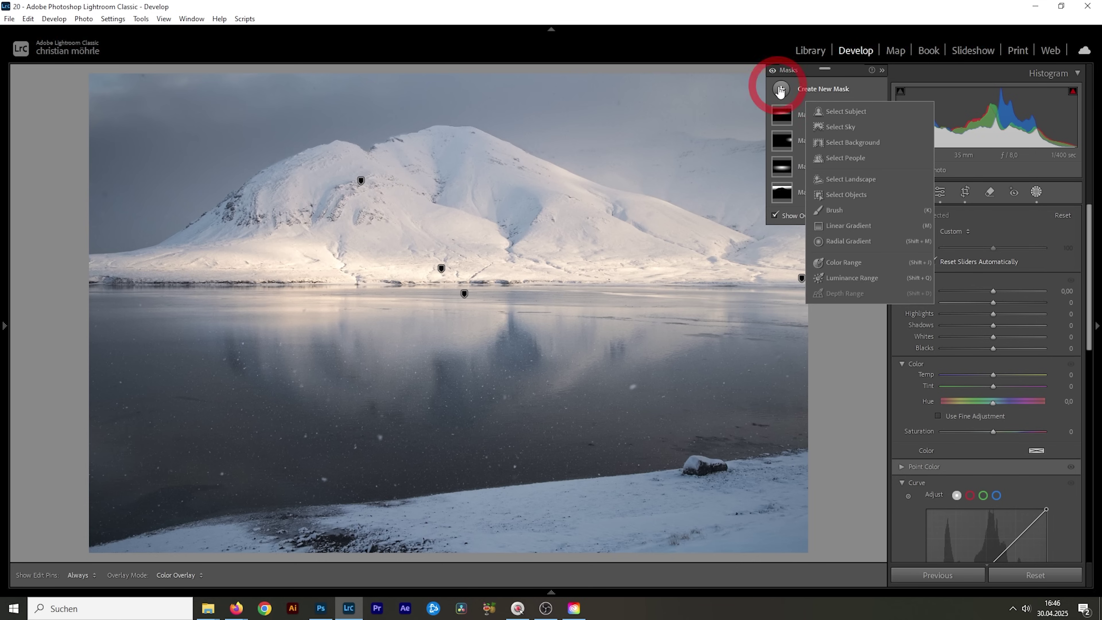
pyautogui.click(865, 178)
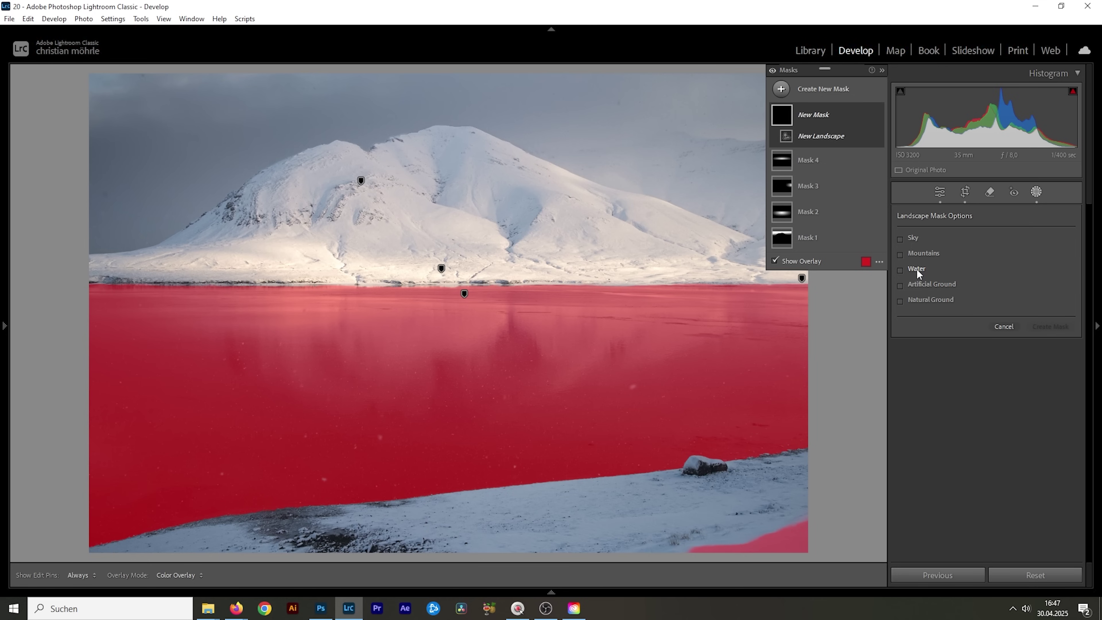
pyautogui.click(916, 270)
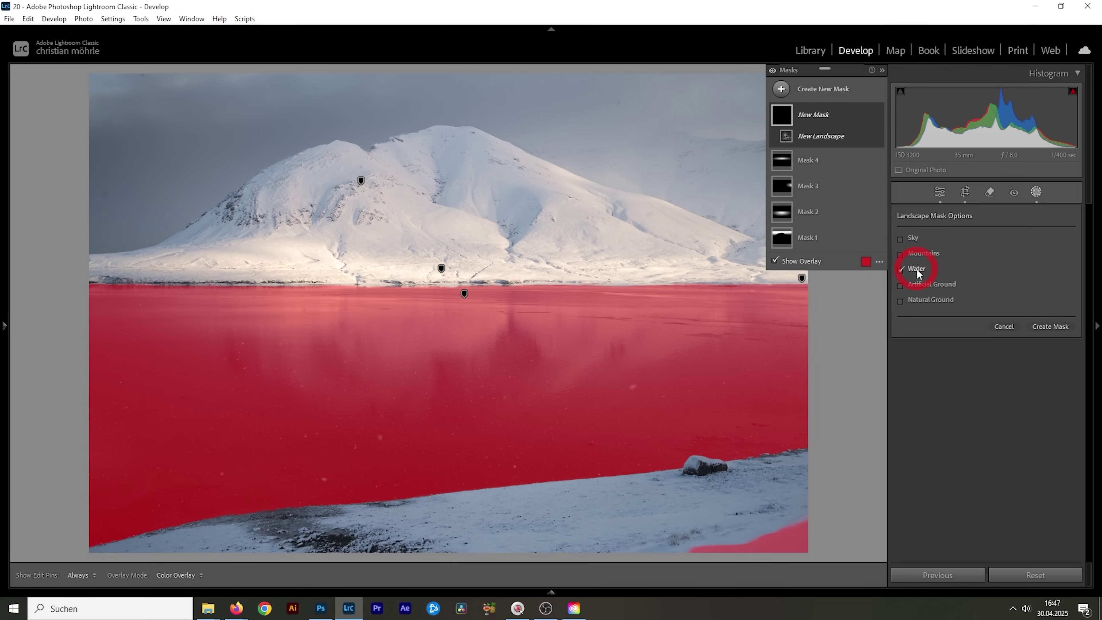
pyautogui.click(1046, 328)
# Add a Subtract brush component to the lake water mask
pyautogui.click(850, 151)
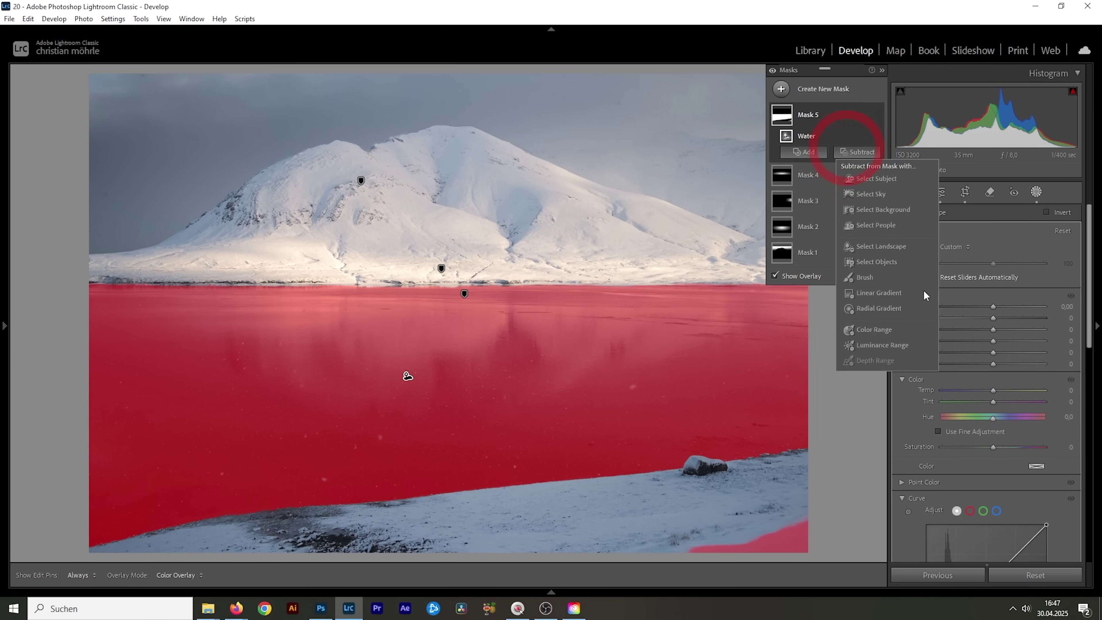
pyautogui.click(870, 277)
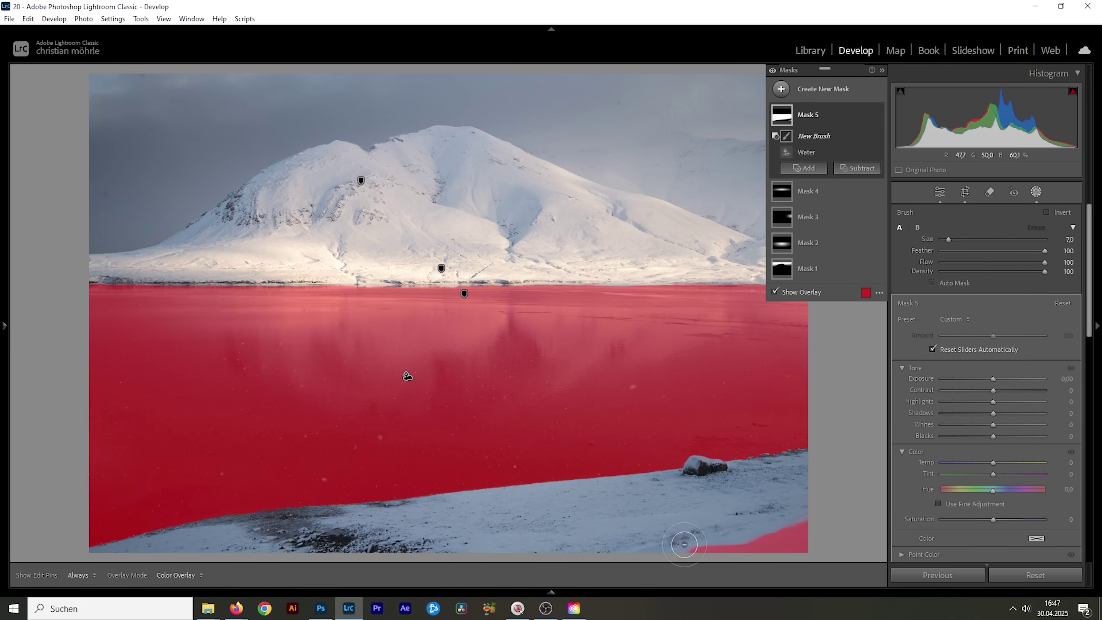
pyautogui.press('h')
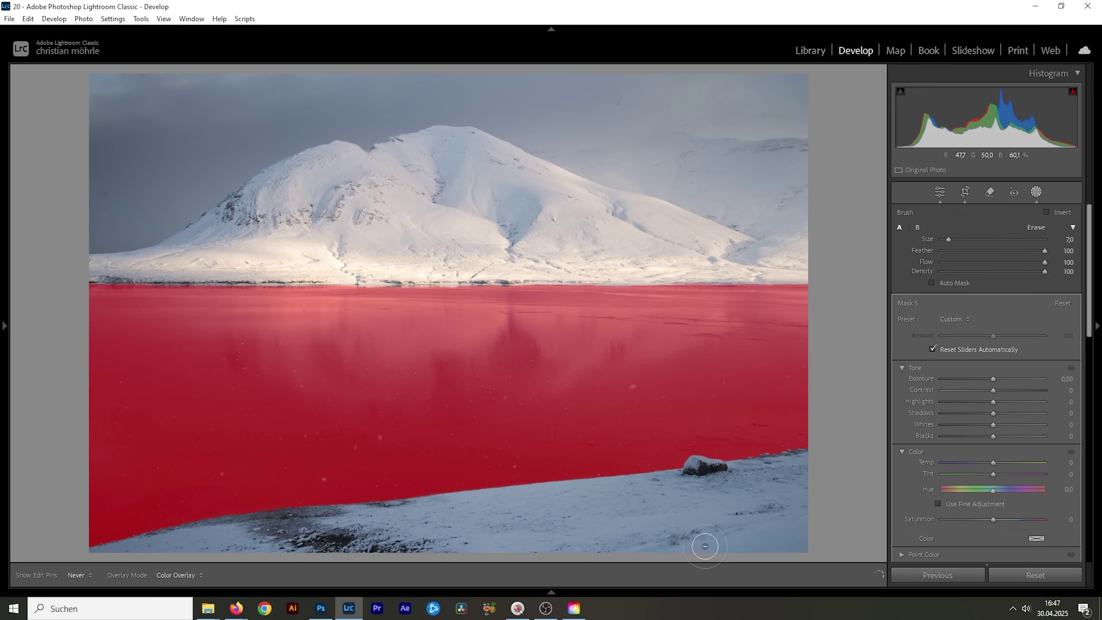
pyautogui.press('h')
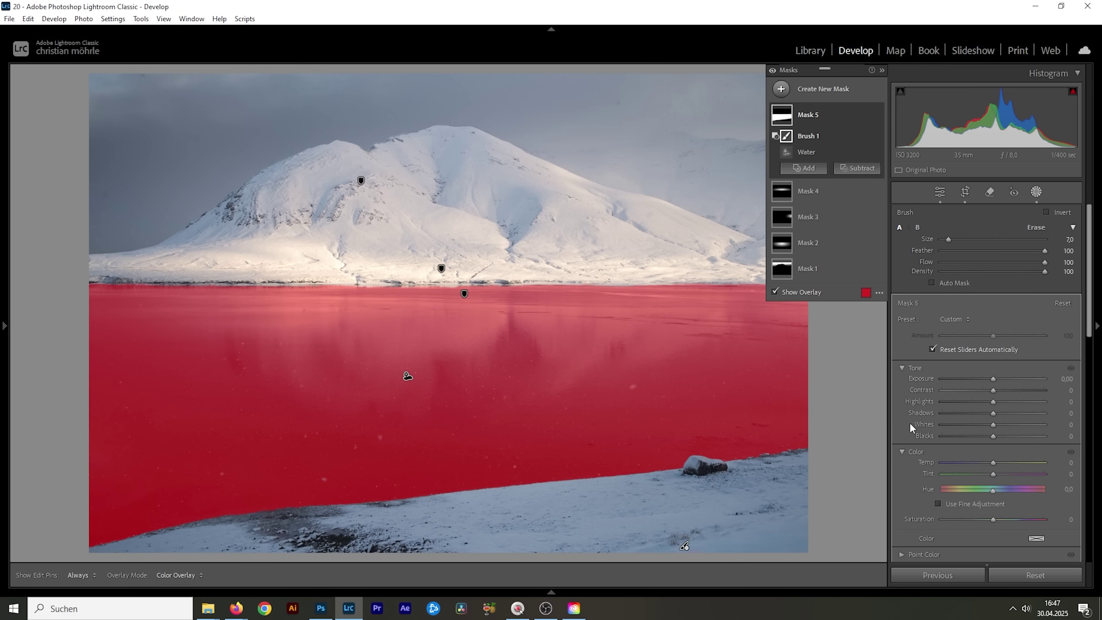
# Give the water a touch more Clarity, Contrast about 17 and Whites 11
pyautogui.scroll(-10, 980, 426)
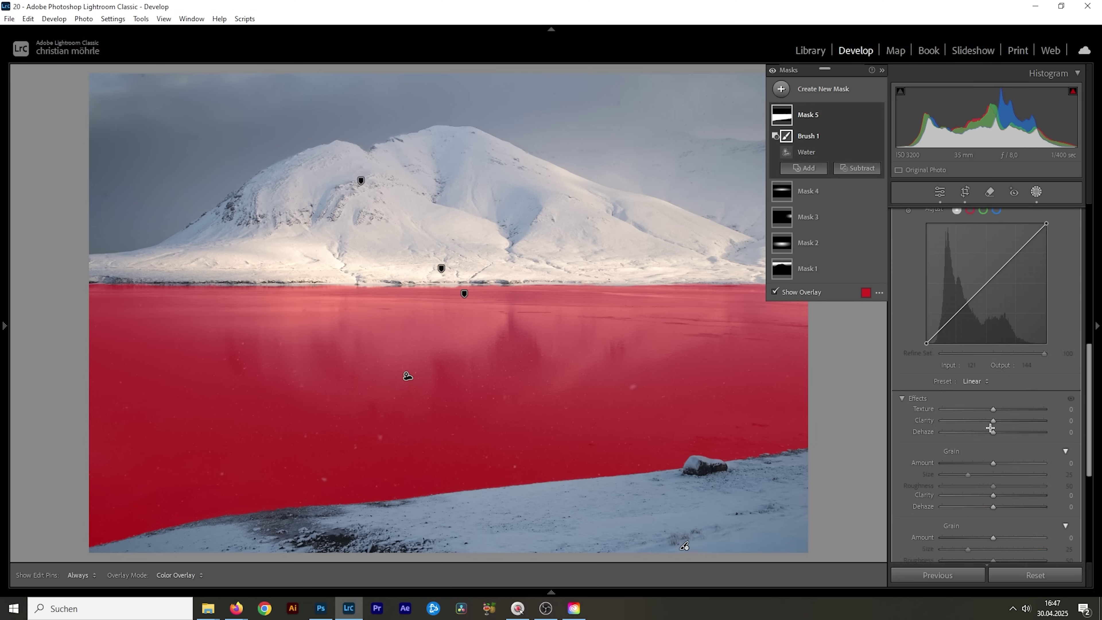
pyautogui.scroll(-3, 990, 428)
pyautogui.moveTo(994, 345); pyautogui.dragTo(1001, 334)
pyautogui.scroll(10, 1007, 341)
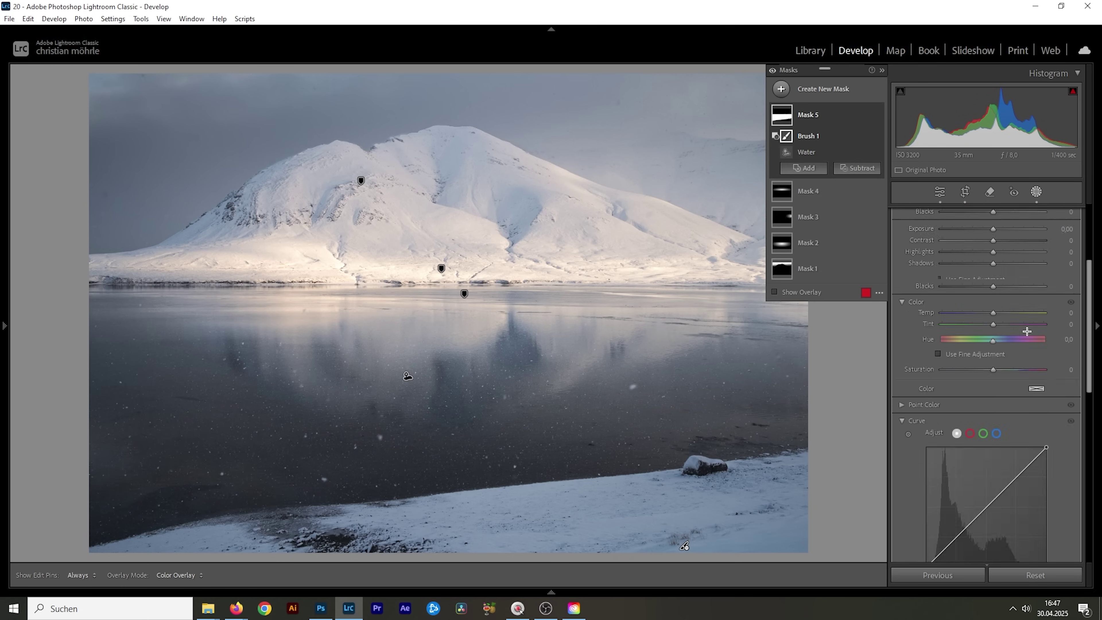
pyautogui.moveTo(994, 315); pyautogui.dragTo(999, 350)
pyautogui.moveTo(999, 349); pyautogui.dragTo(995, 353)
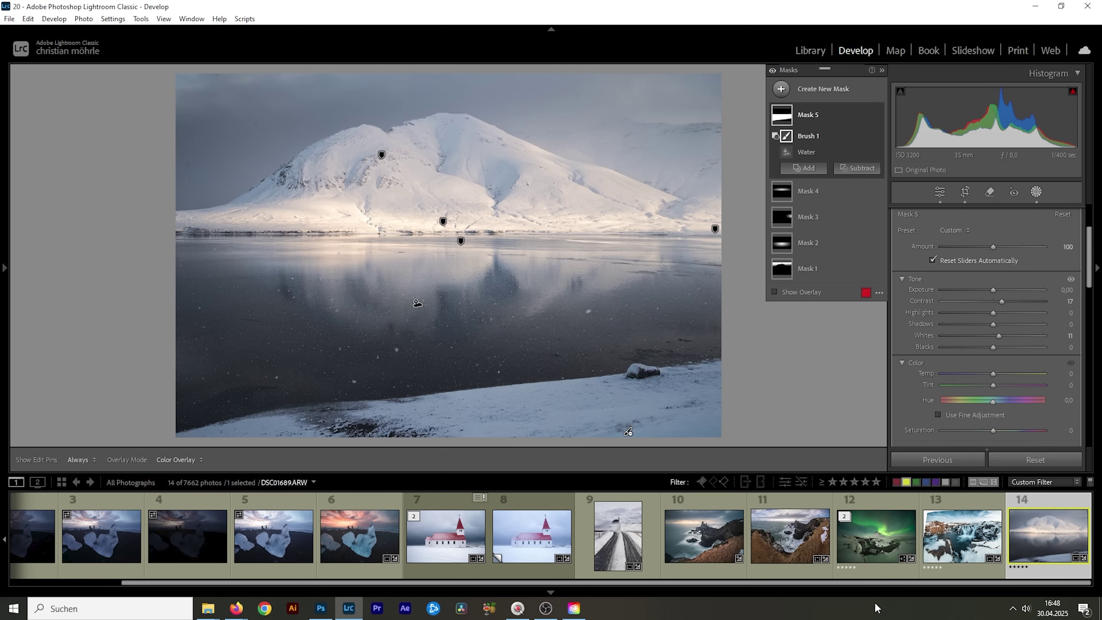
# On the snowy road and church photo, create a Landscape mask of Artificial Ground for the road
pyautogui.click(625, 551)
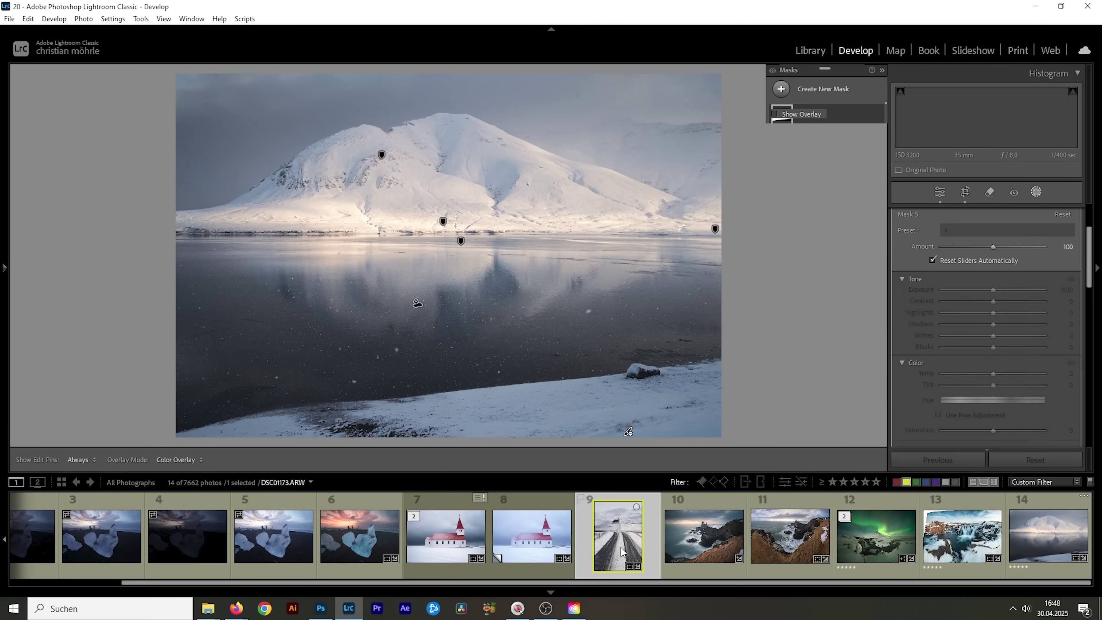
pyautogui.click(551, 593)
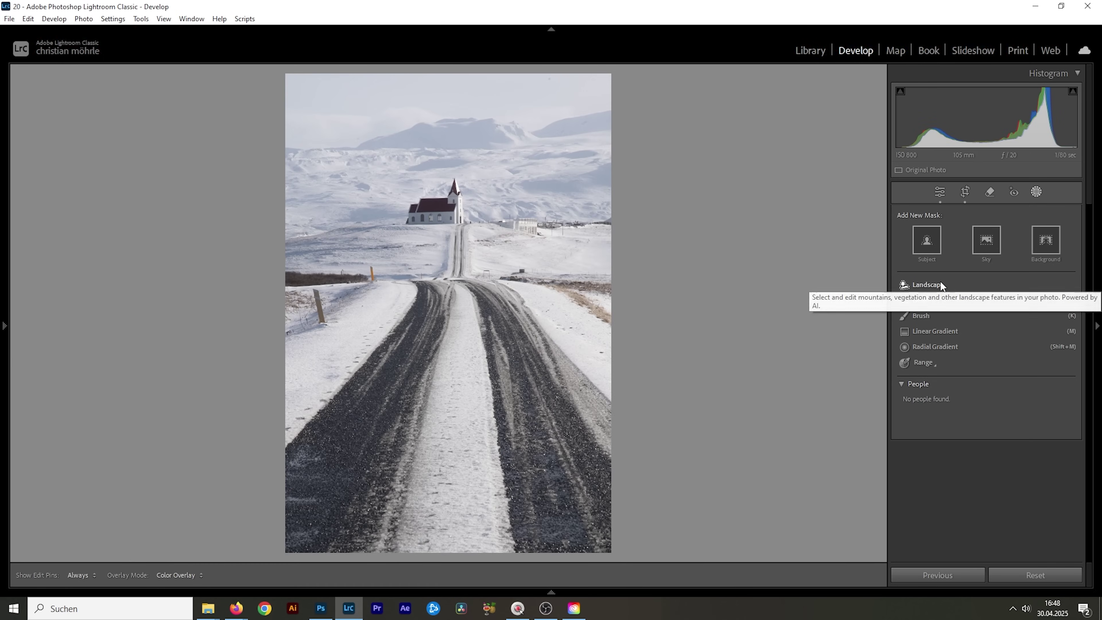
pyautogui.click(941, 283)
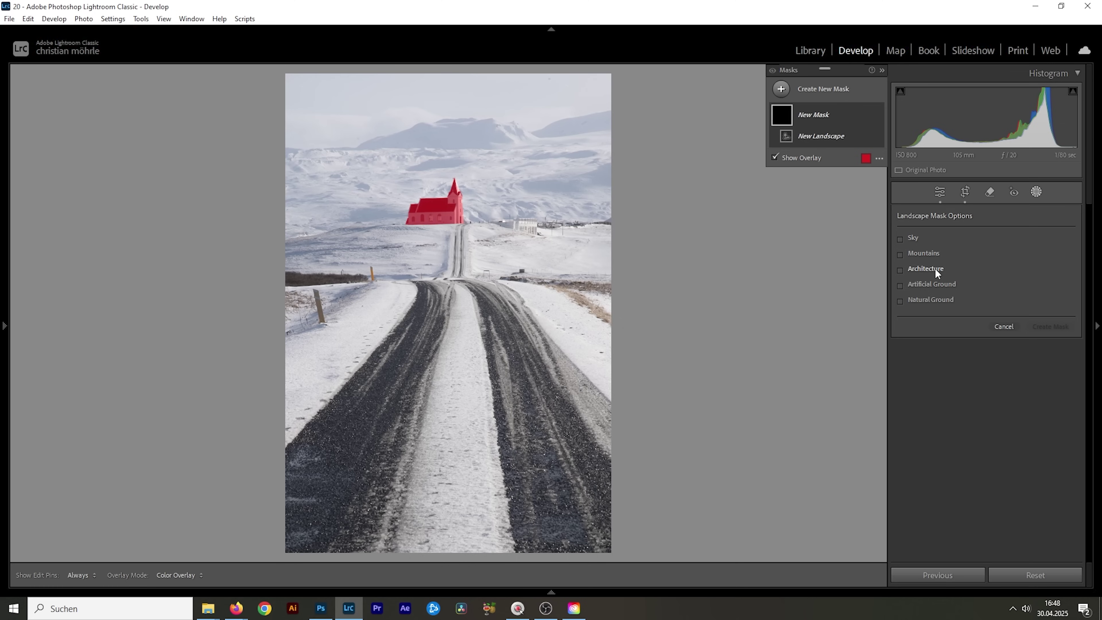
pyautogui.click(933, 286)
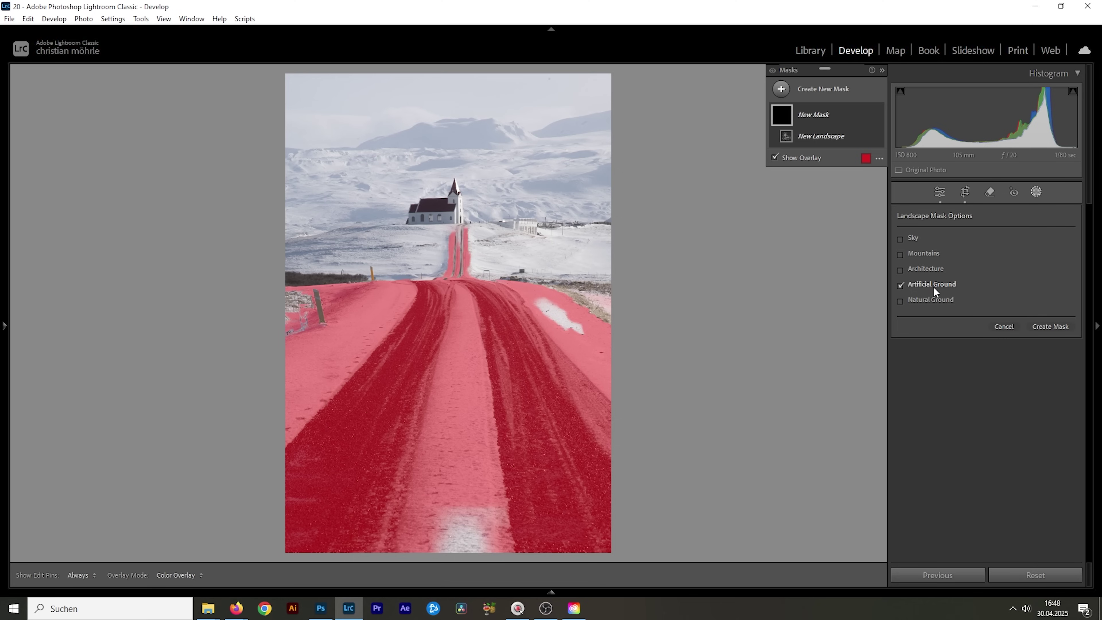
pyautogui.click(1058, 327)
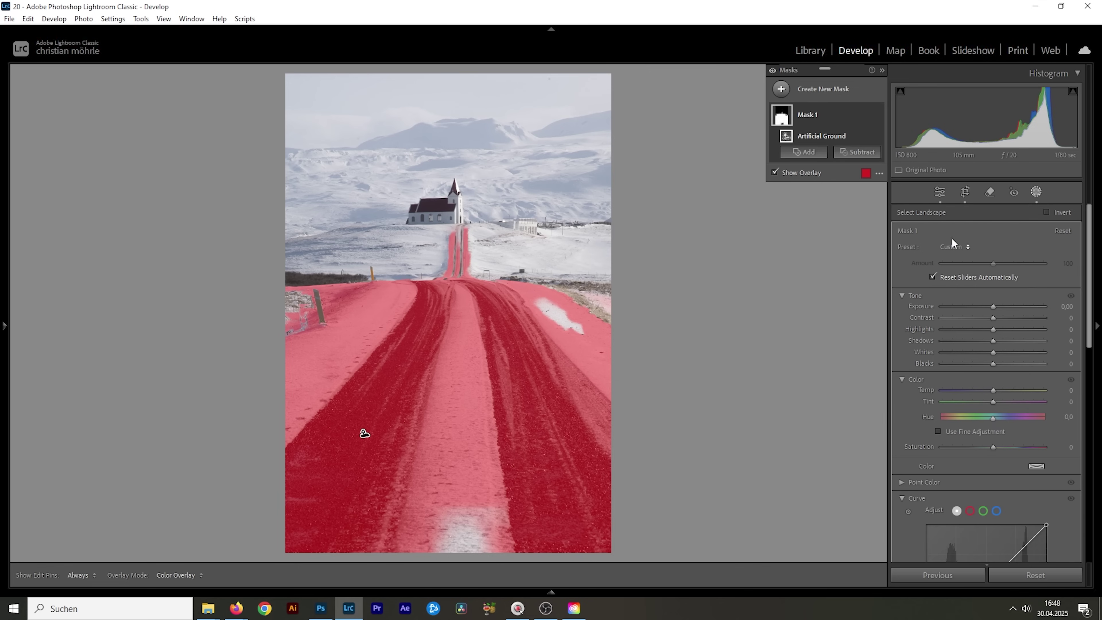
# Brush-subtract the road mask's left and right edges, then raise Contrast to 89
pyautogui.click(859, 153)
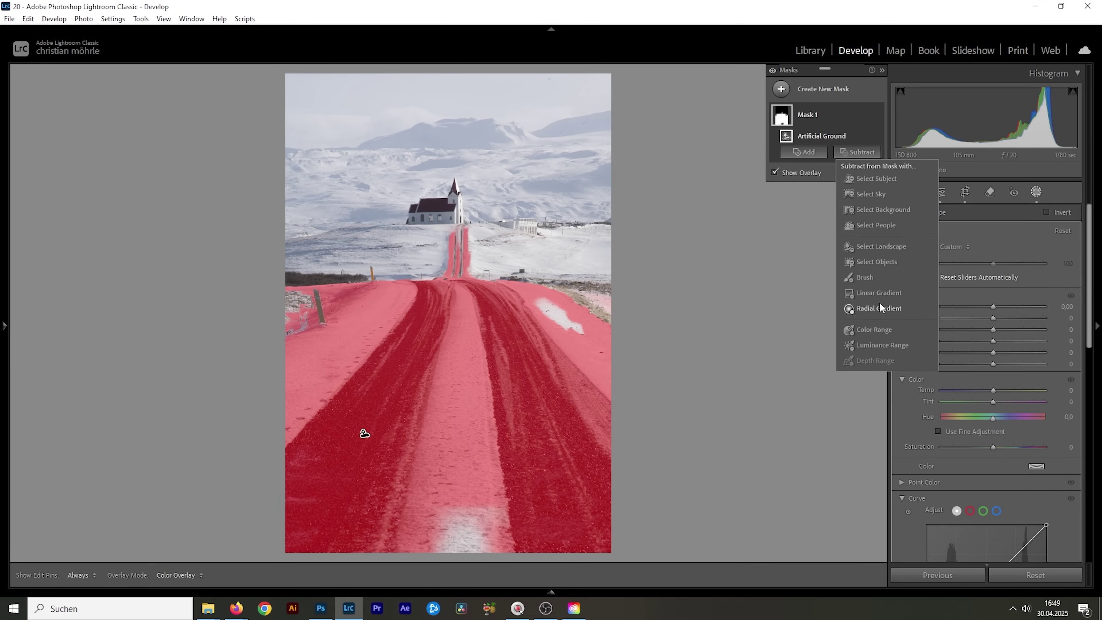
pyautogui.click(881, 277)
pyautogui.moveTo(352, 320)
pyautogui.mouseDown()
pyautogui.moveTo(278, 314)
pyautogui.moveTo(314, 272)
pyautogui.moveTo(264, 342)
pyautogui.moveTo(254, 377)
pyautogui.moveTo(355, 272)
pyautogui.moveTo(352, 286)
pyautogui.moveTo(366, 280)
pyautogui.moveTo(256, 388)
pyautogui.mouseUp()
pyautogui.moveTo(684, 338)
pyautogui.mouseDown()
pyautogui.moveTo(594, 345)
pyautogui.moveTo(466, 243)
pyautogui.moveTo(417, 220)
pyautogui.moveTo(518, 247)
pyautogui.mouseUp()
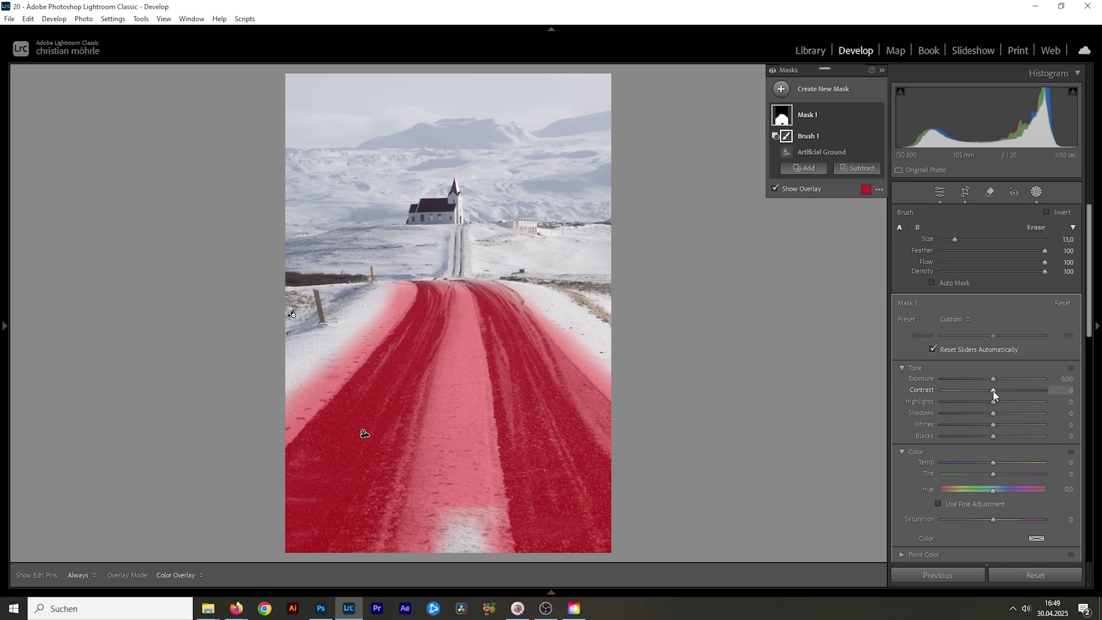
pyautogui.moveTo(994, 390); pyautogui.dragTo(1035, 392)
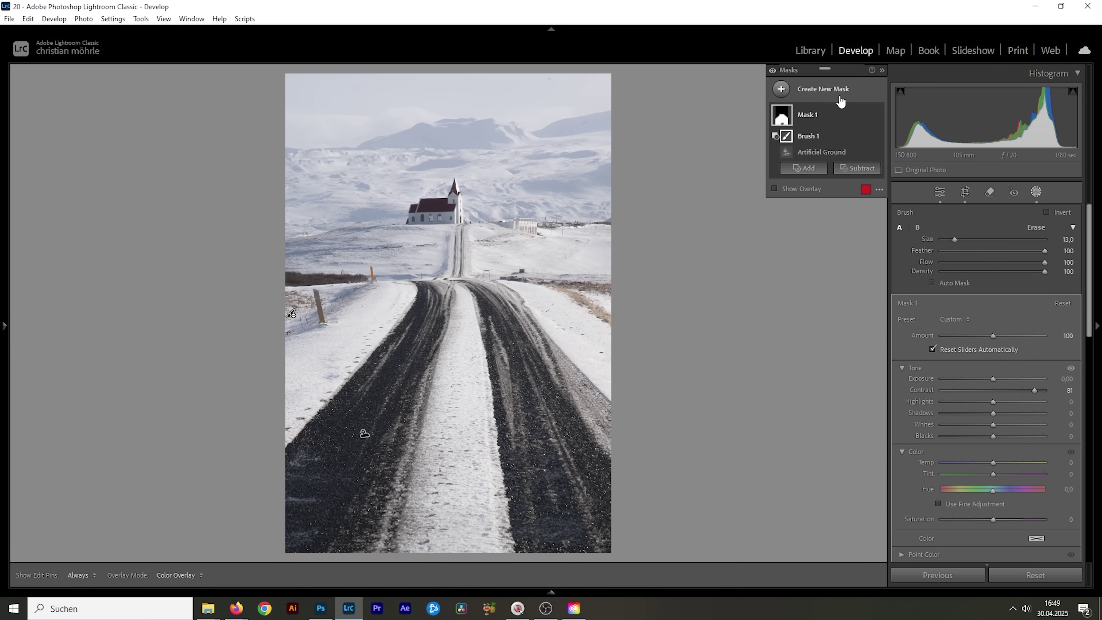
# Create Mask 2 as one Landscape mask of Mountains plus Natural Ground, not split into separate masks
pyautogui.click(781, 89)
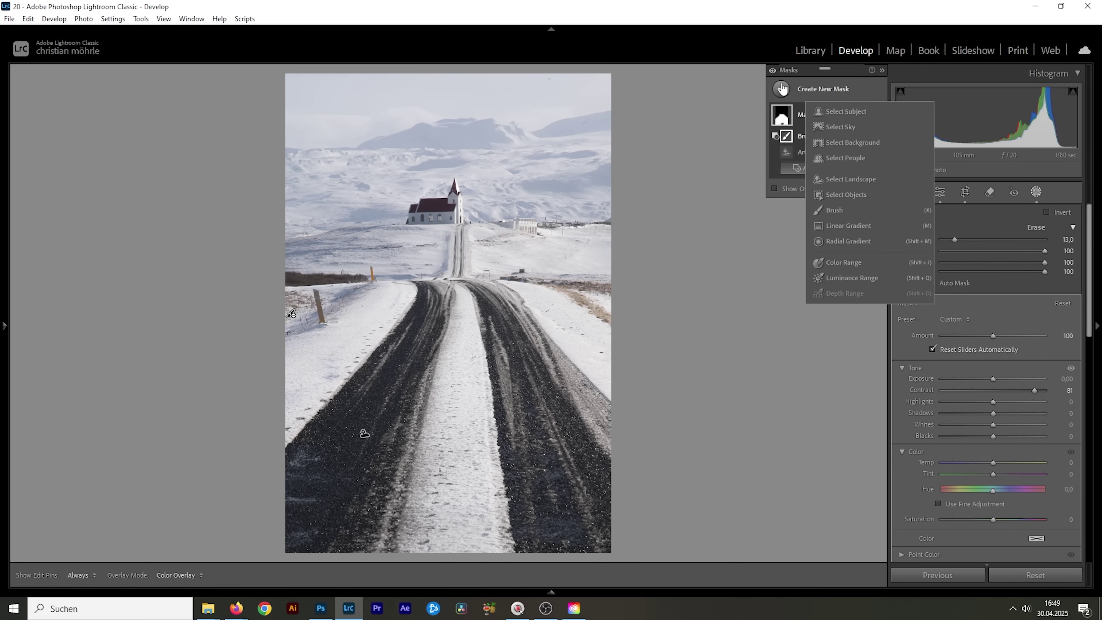
pyautogui.click(860, 181)
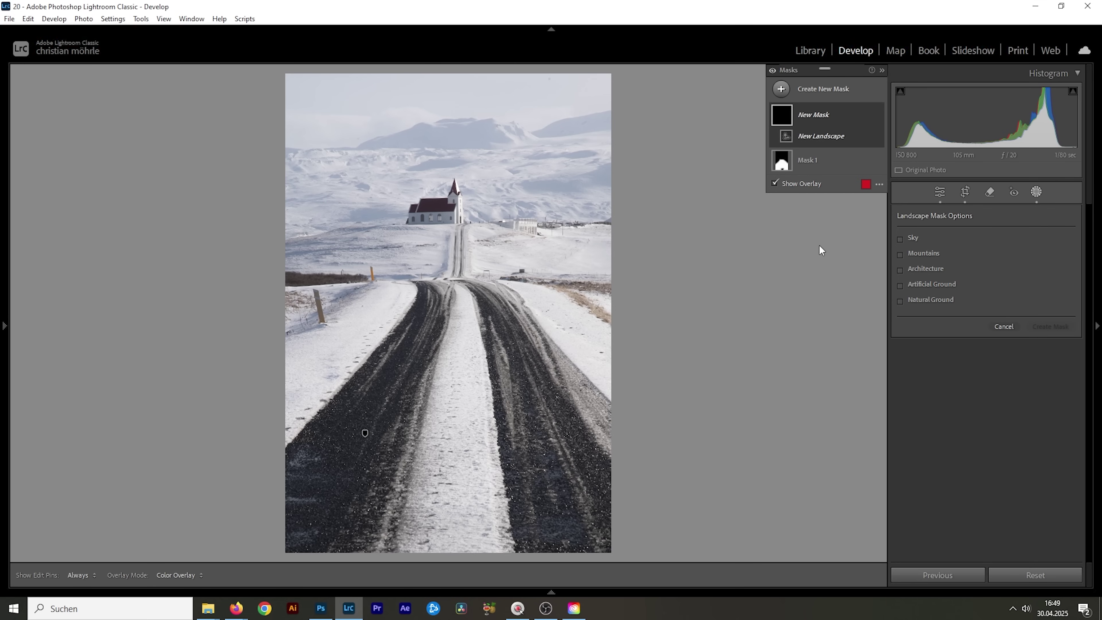
pyautogui.click(900, 254)
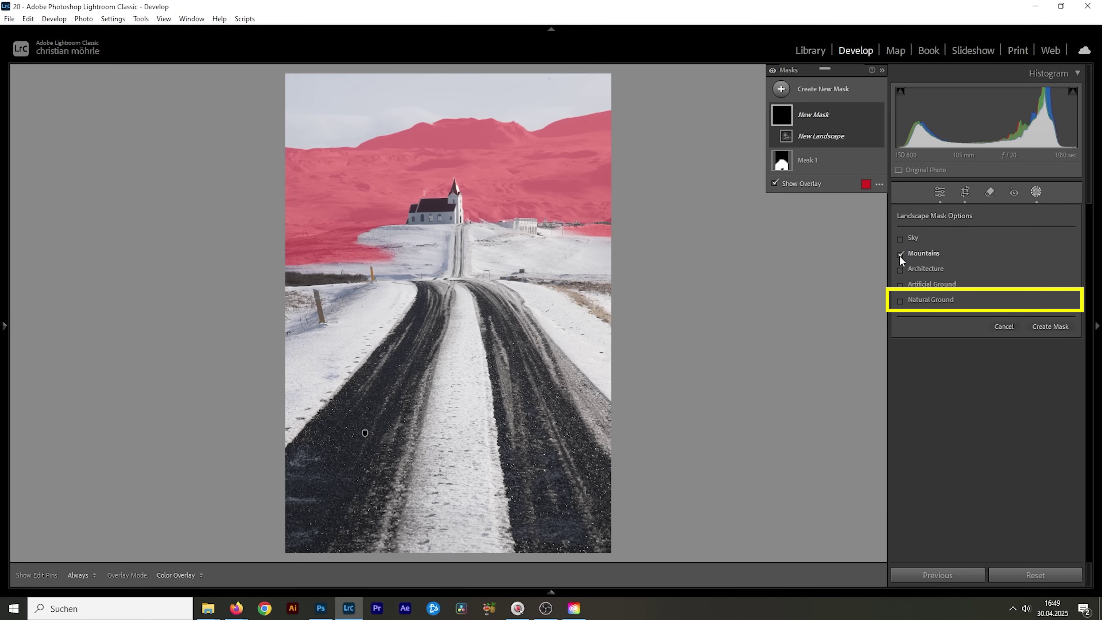
pyautogui.click(900, 301)
pyautogui.click(900, 300)
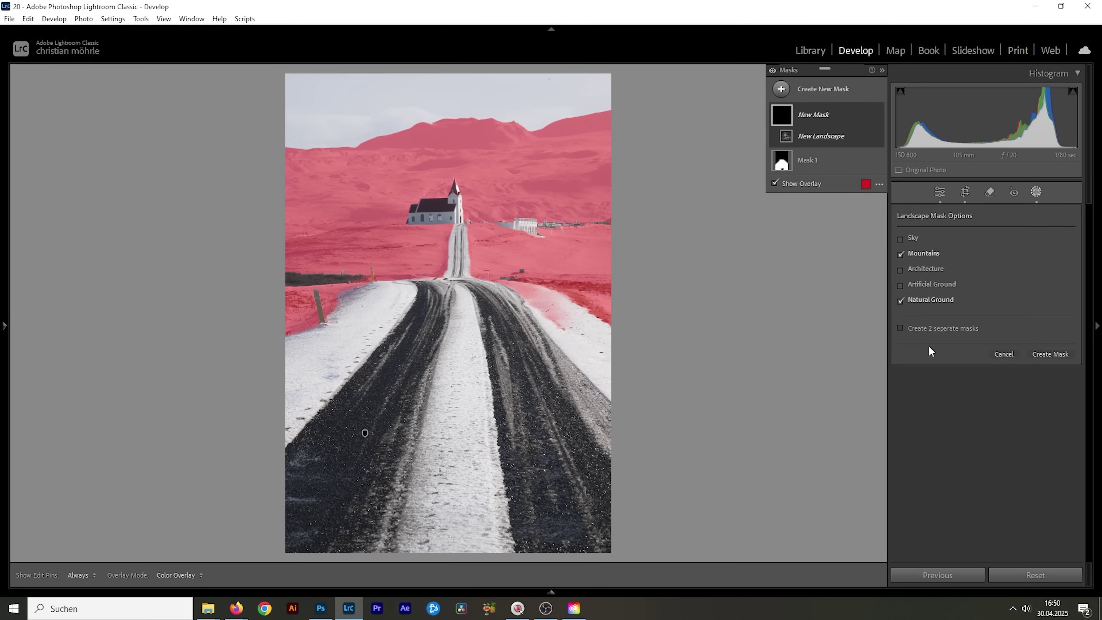
pyautogui.click(900, 327)
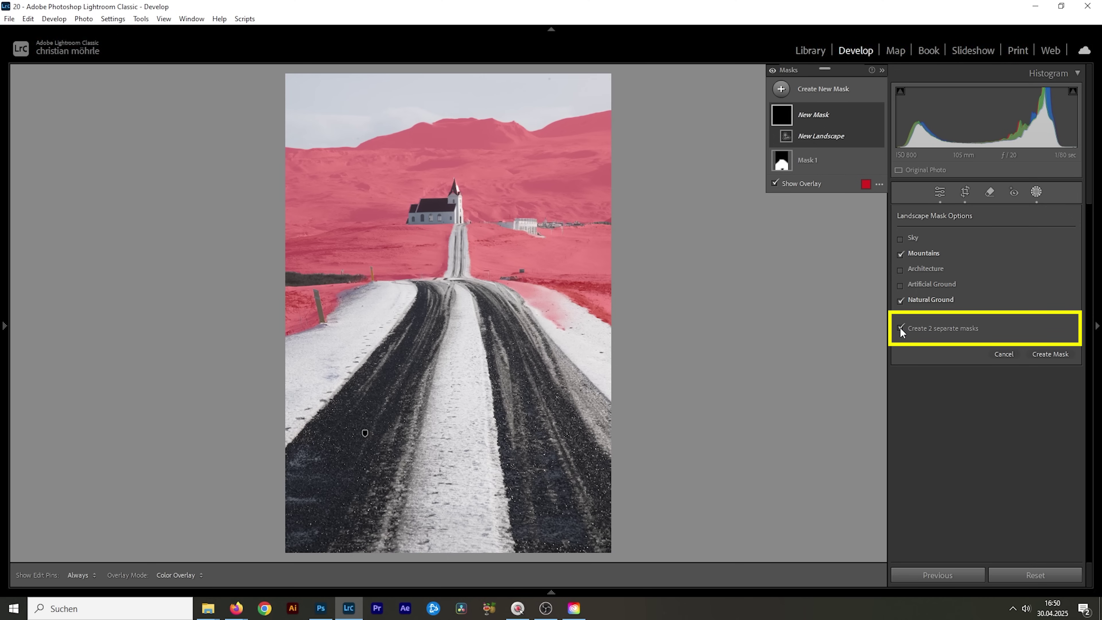
pyautogui.click(901, 328)
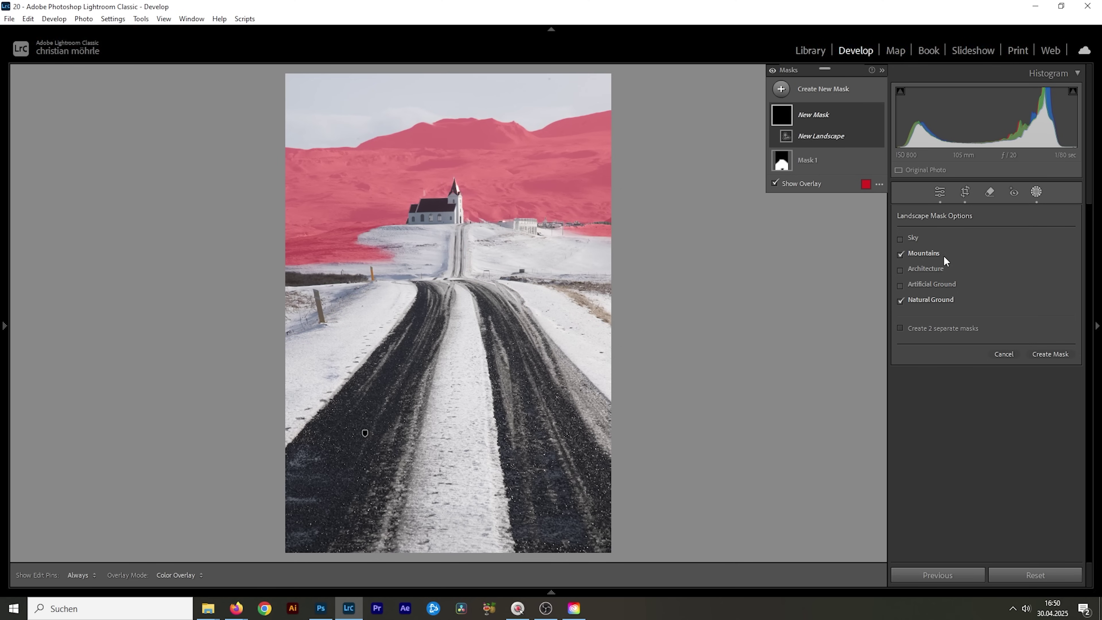
pyautogui.click(1054, 354)
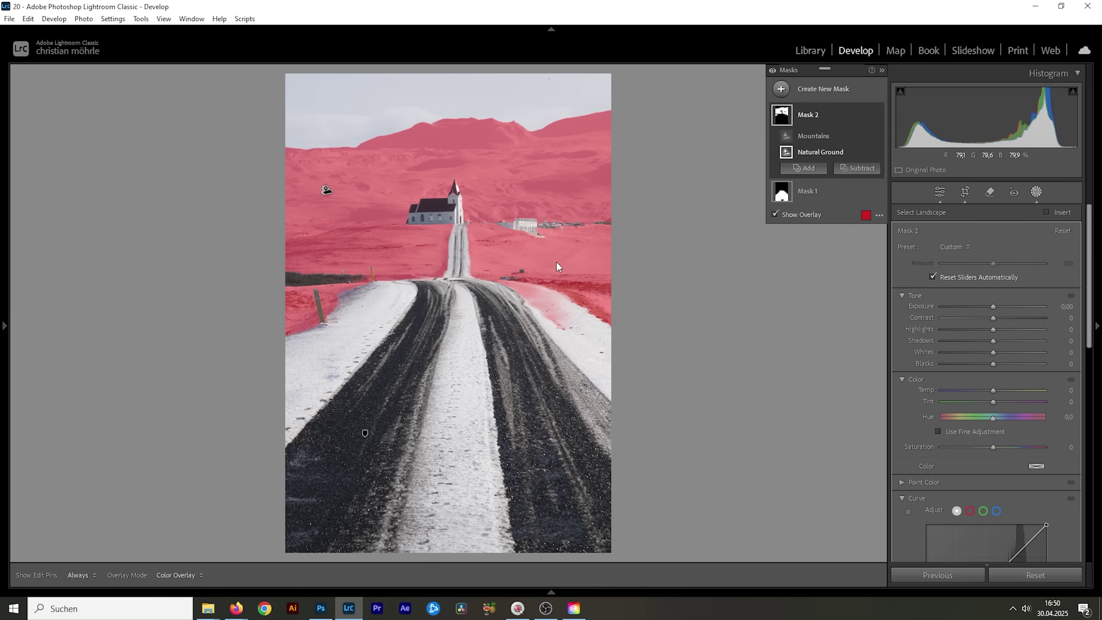
pyautogui.click(866, 169)
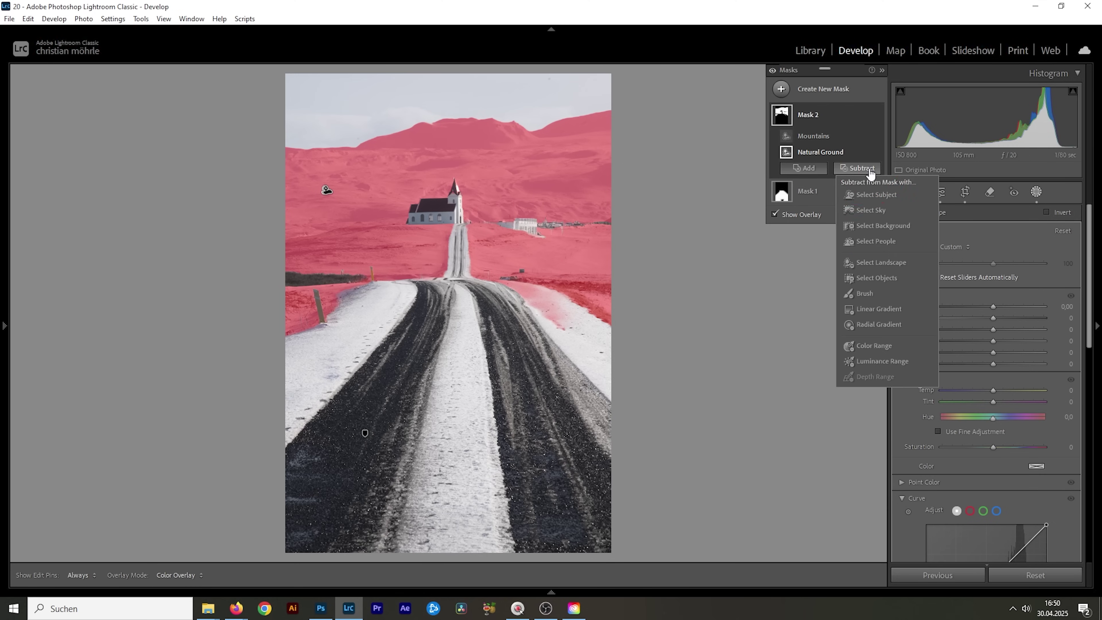
# Subtract a linear gradient from Mask 2 toward the road, then set Contrast −48 and Temp 6
pyautogui.click(887, 309)
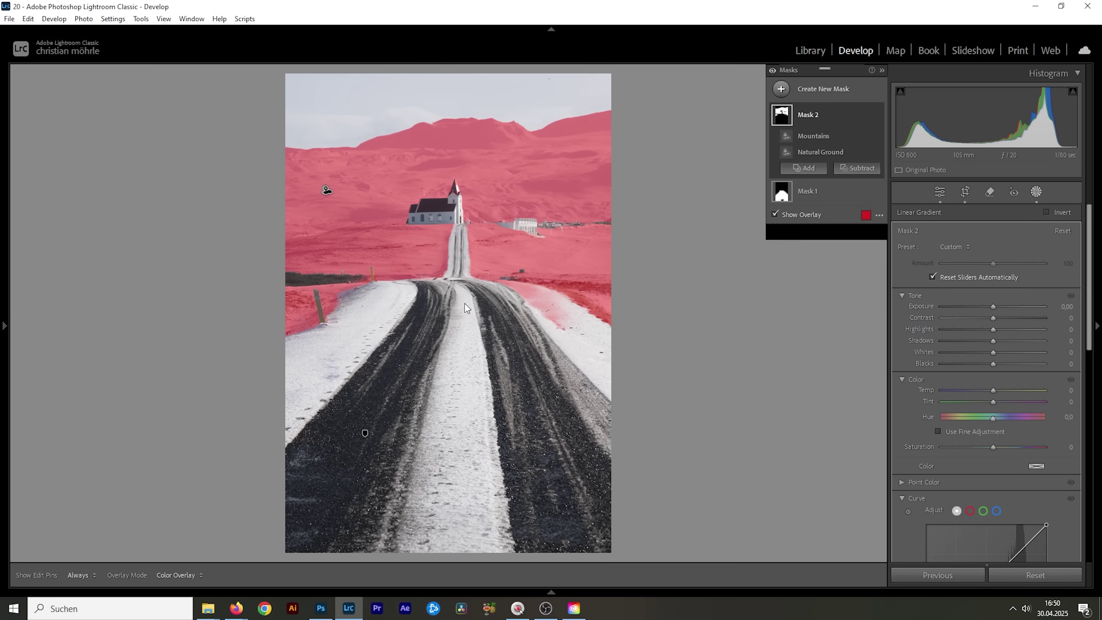
pyautogui.moveTo(465, 309); pyautogui.dragTo(454, 197)
pyautogui.moveTo(994, 318); pyautogui.dragTo(970, 318)
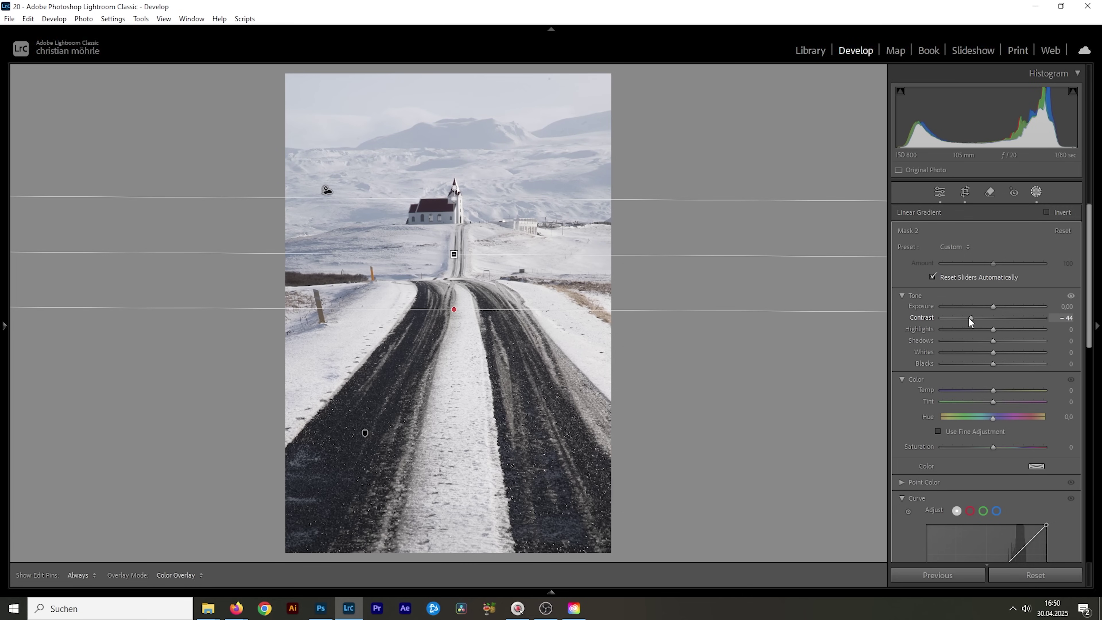
pyautogui.moveTo(958, 320); pyautogui.dragTo(968, 318)
pyautogui.moveTo(994, 390); pyautogui.dragTo(997, 390)
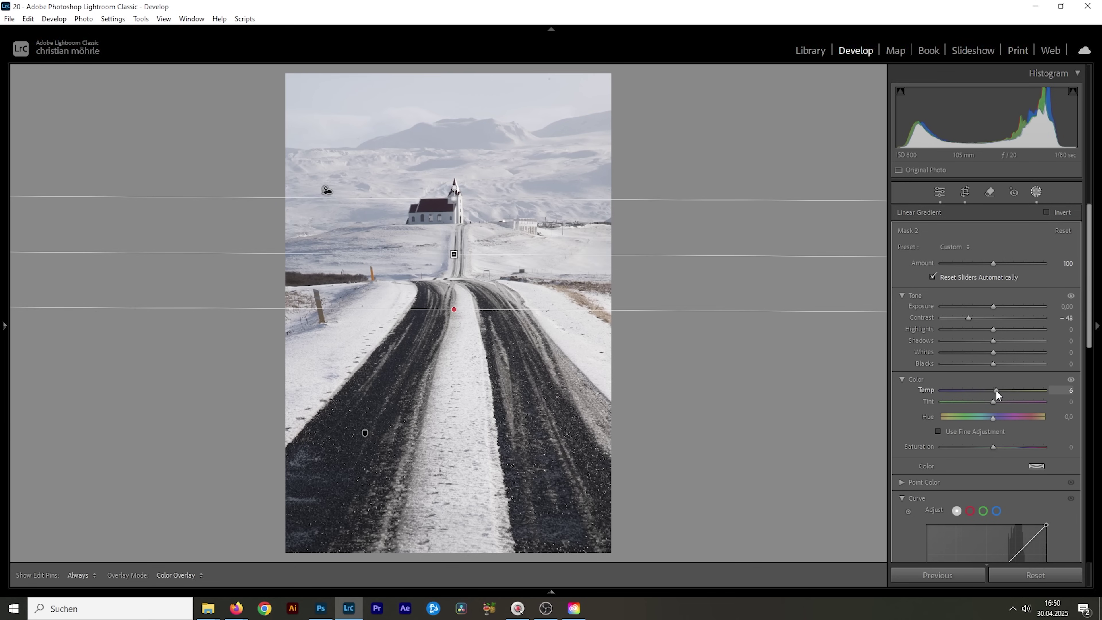